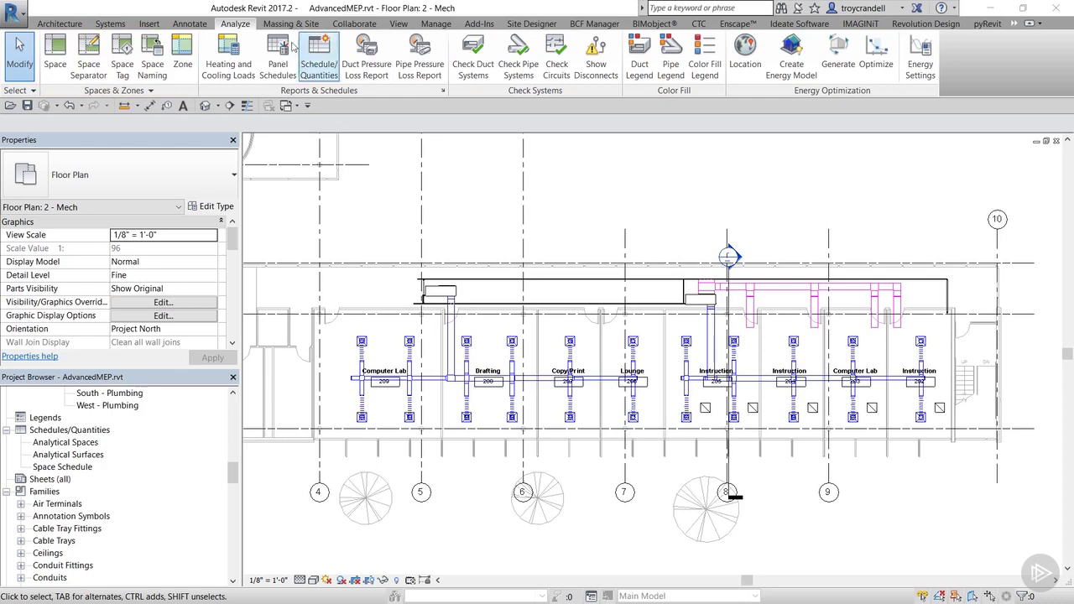
Create an HVAC zone from the three right-hand Instruction spaces and the Computer Lab (1591.44 SF)
{"action": "left_click", "coordinate": [185, 48]}
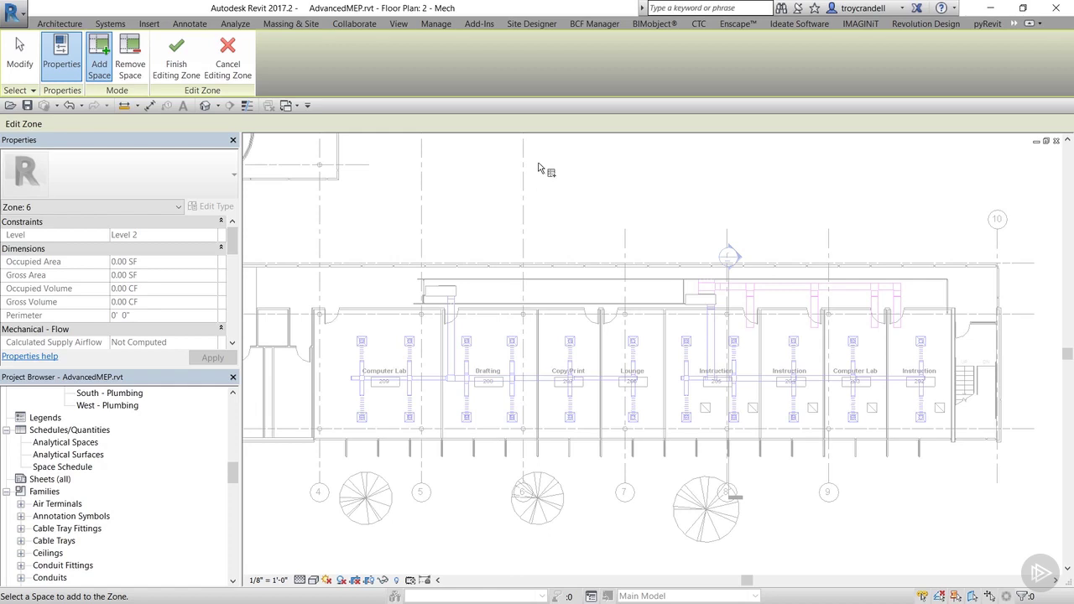
{"action": "left_click", "coordinate": [906, 361]}
{"action": "left_click", "coordinate": [869, 360]}
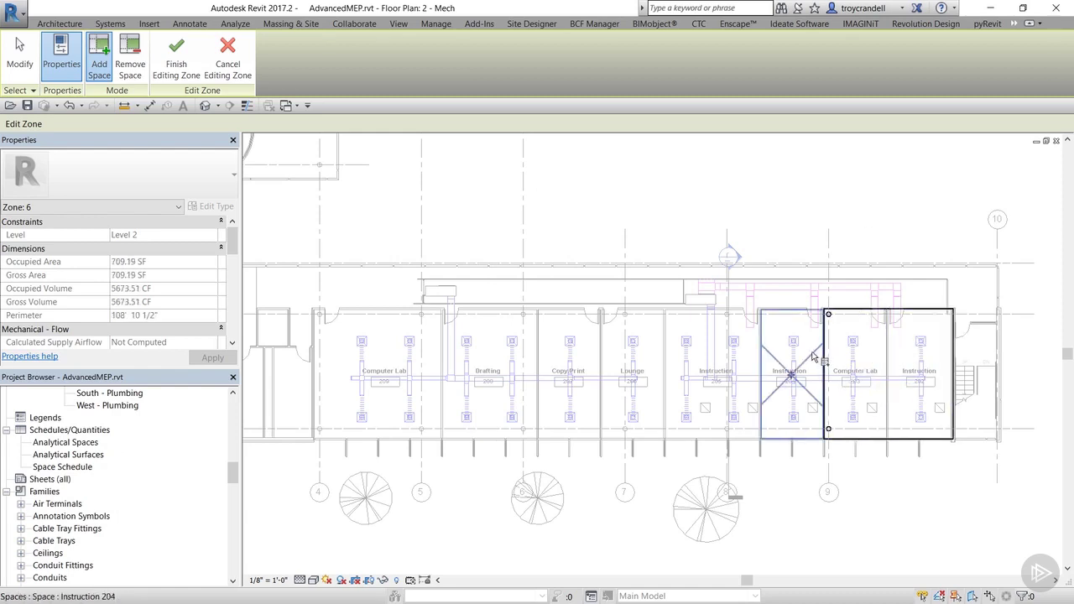
{"action": "left_click", "coordinate": [810, 358]}
{"action": "left_click", "coordinate": [742, 361]}
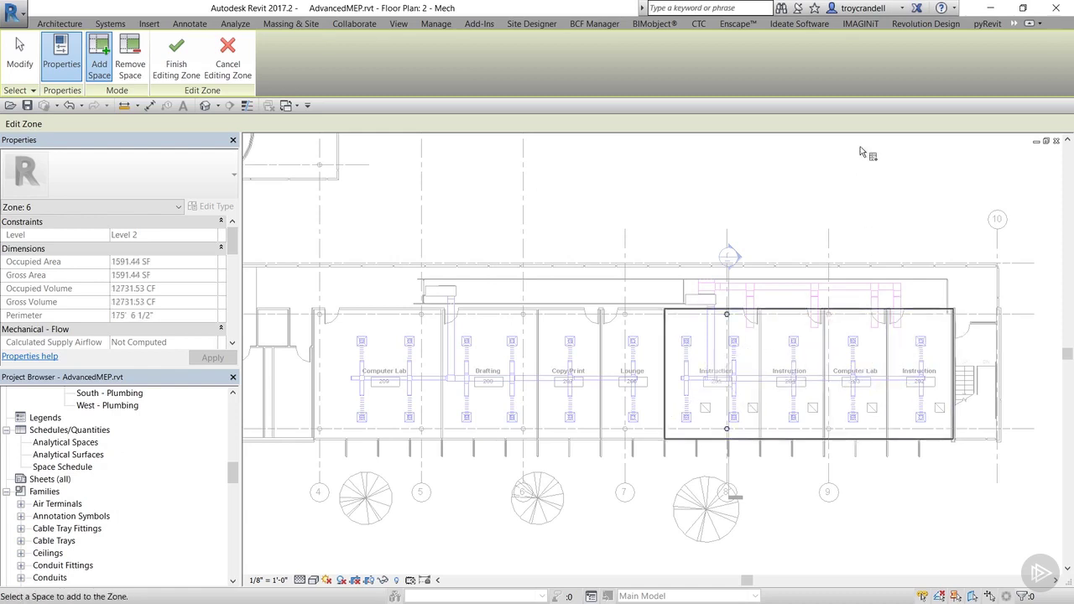
{"action": "left_click", "coordinate": [176, 66]}
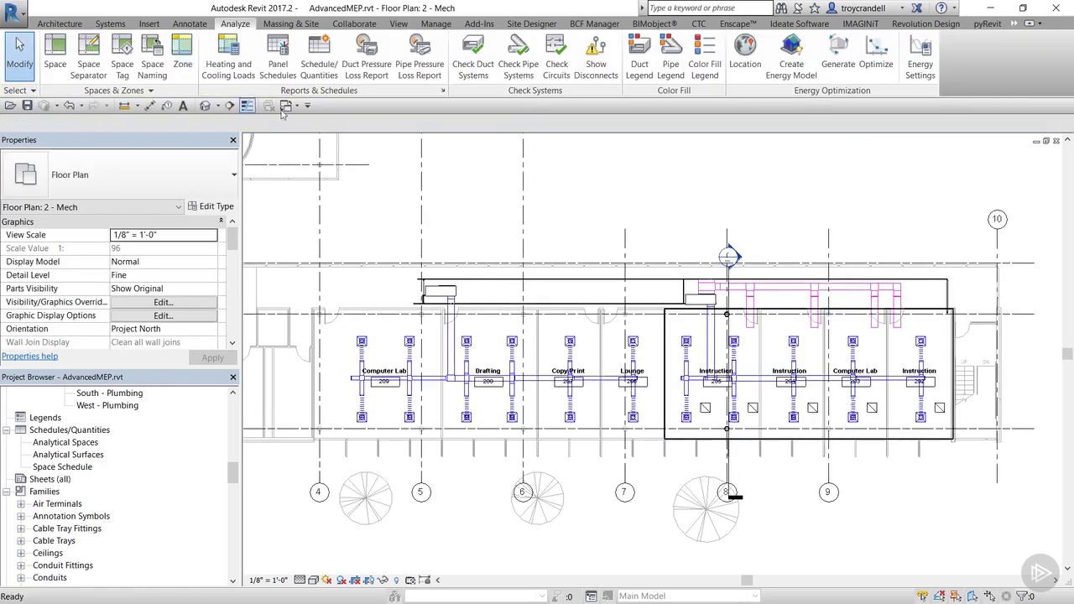
Rename the new four-space zone from 6 to 'Zone 1' in Properties
{"action": "left_click", "coordinate": [818, 379]}
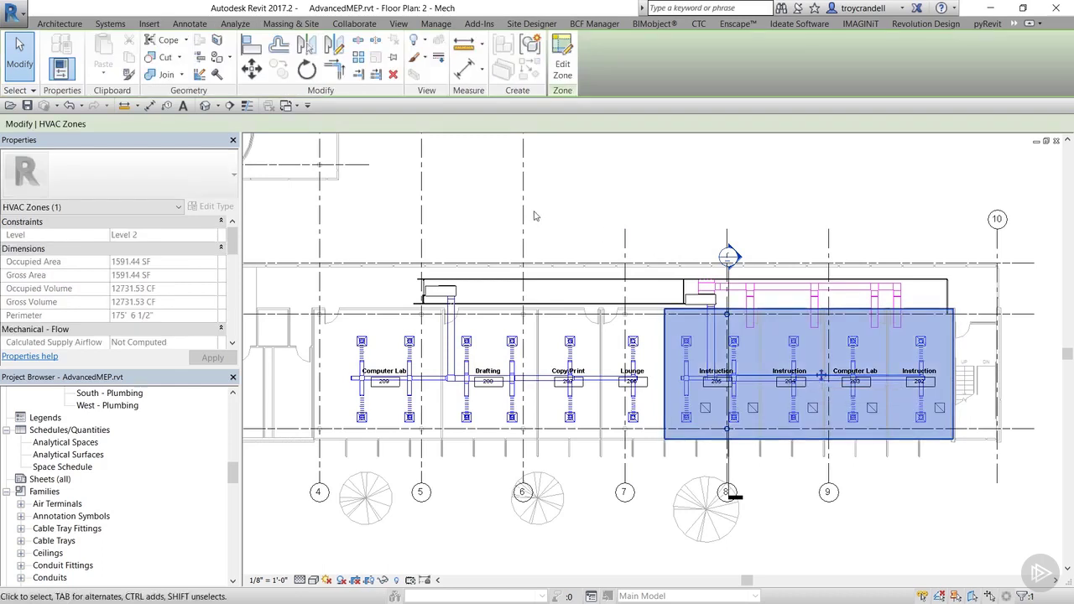
{"action": "left_click", "coordinate": [560, 71]}
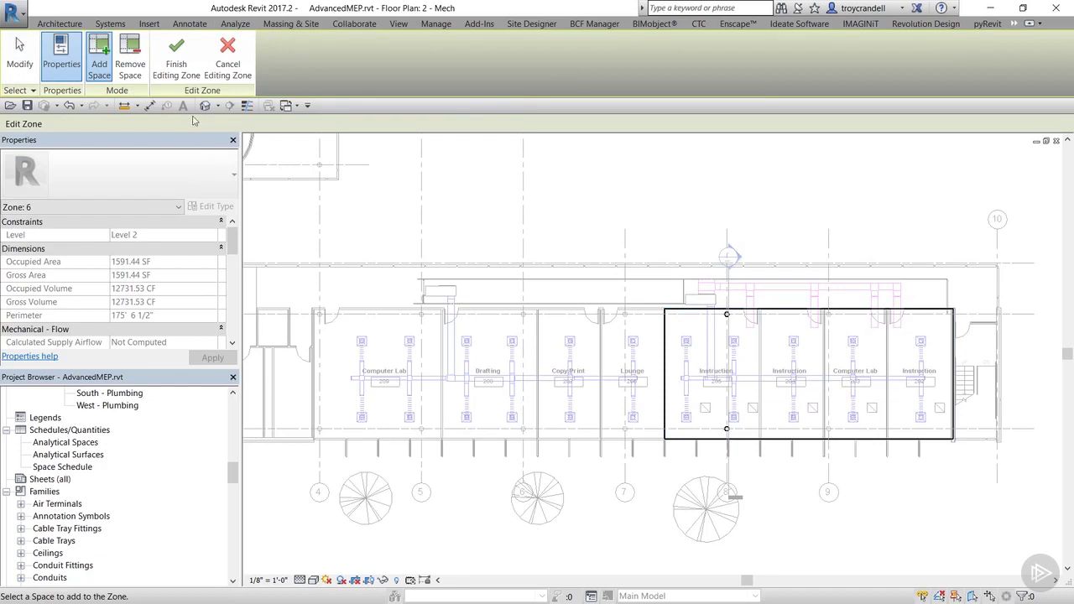
{"action": "left_click_drag", "start_coordinate": [233, 233], "coordinate": [233, 275]}
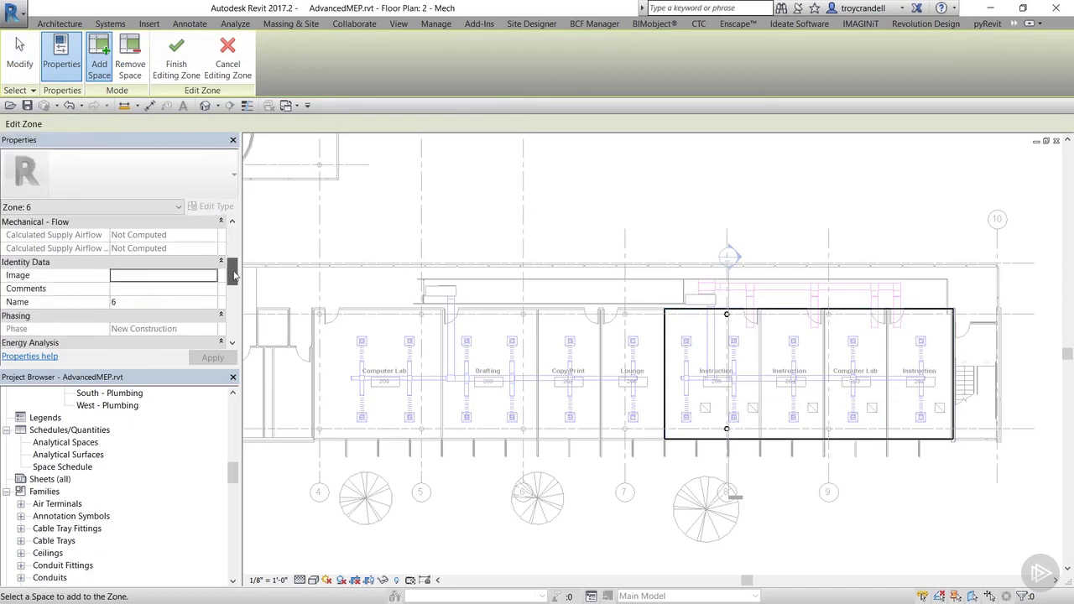
{"action": "left_click", "coordinate": [148, 304]}
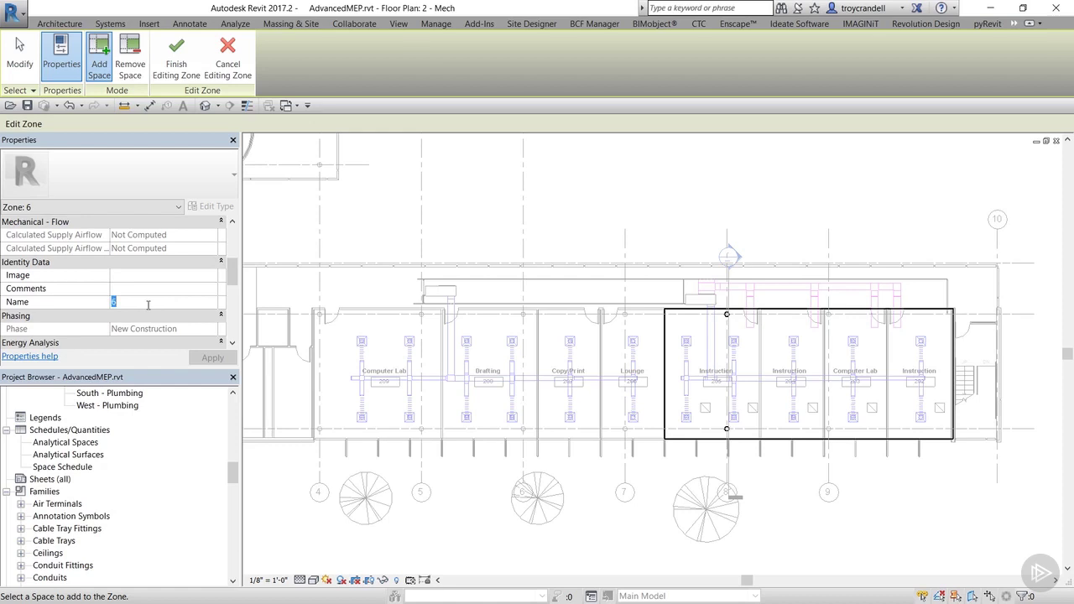
{"action": "type", "text": "Zone 1"}
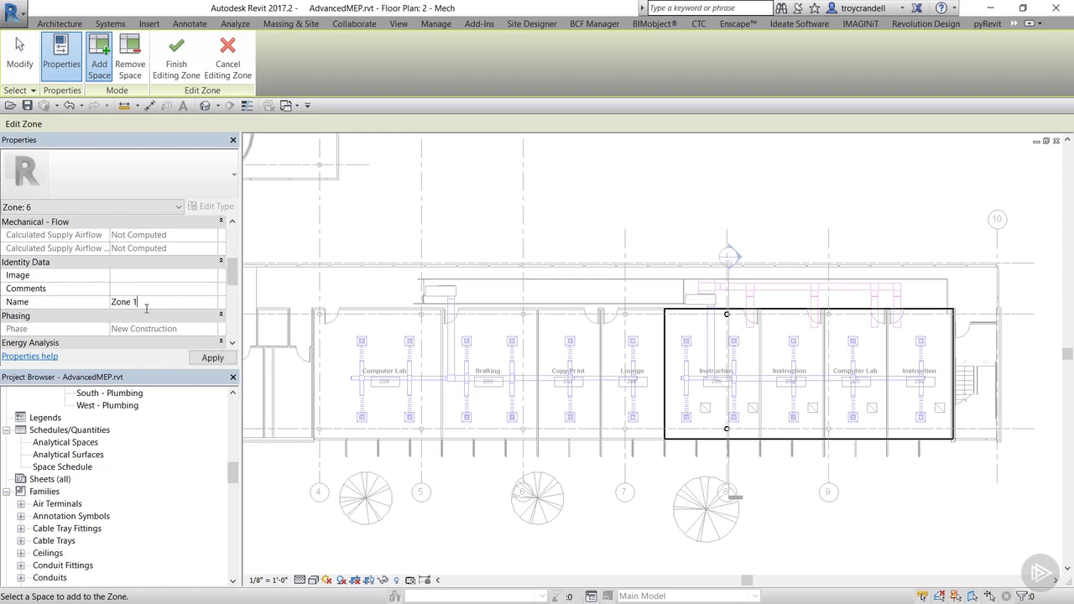
{"action": "key", "text": "Return"}
{"action": "left_click", "coordinate": [176, 60]}
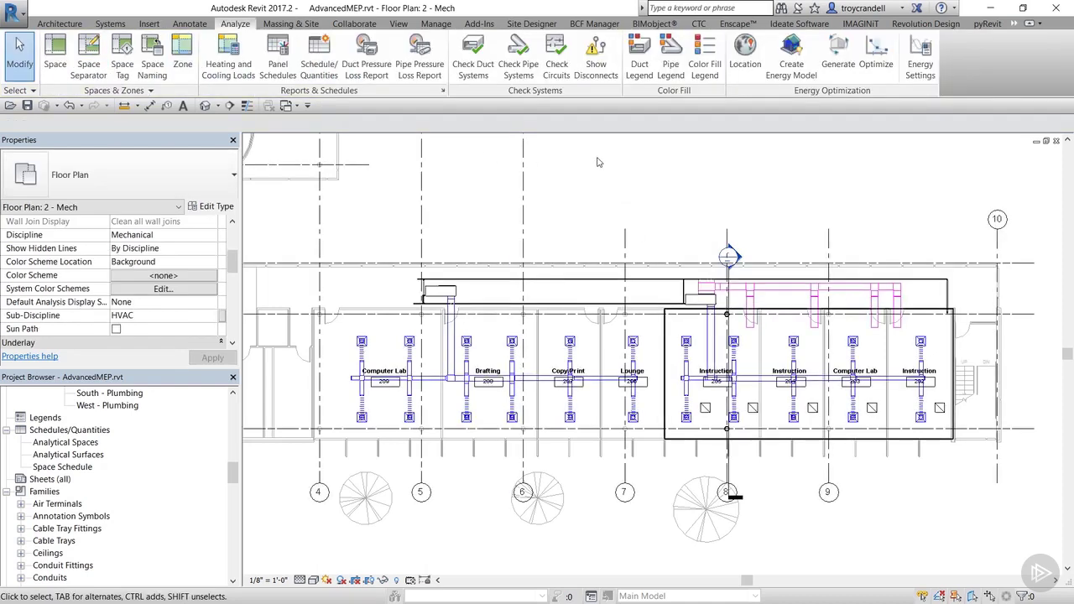
Start a second zone and begin adding the left-hand spaces
{"action": "left_click", "coordinate": [183, 63]}
{"action": "left_click", "coordinate": [178, 60]}
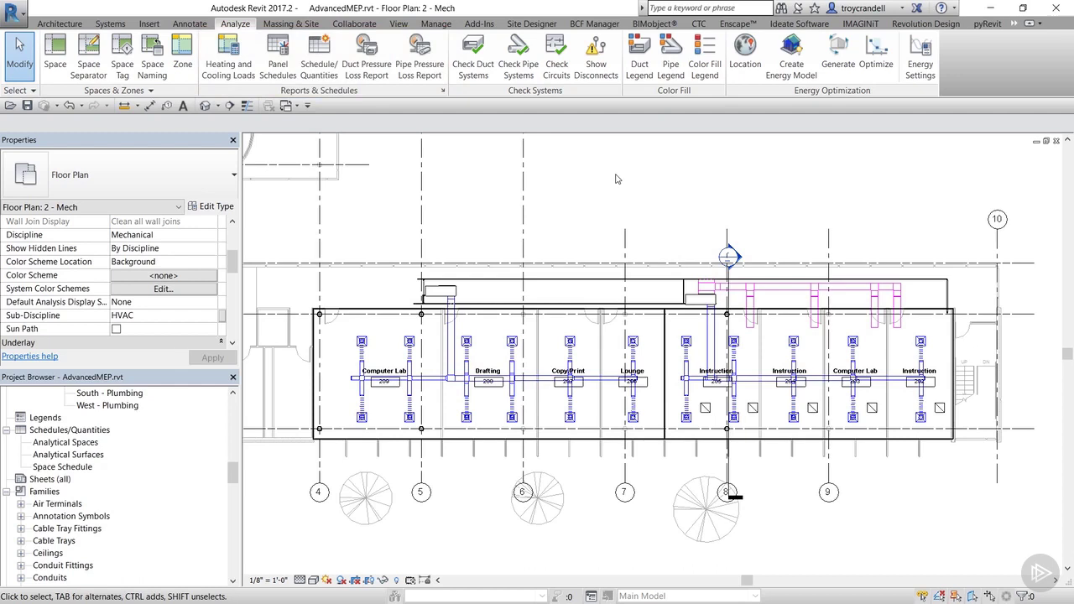
Bring up the Heating and Cooling Loads analysis with the zoned spaces shown in green
{"action": "left_click", "coordinate": [230, 74]}
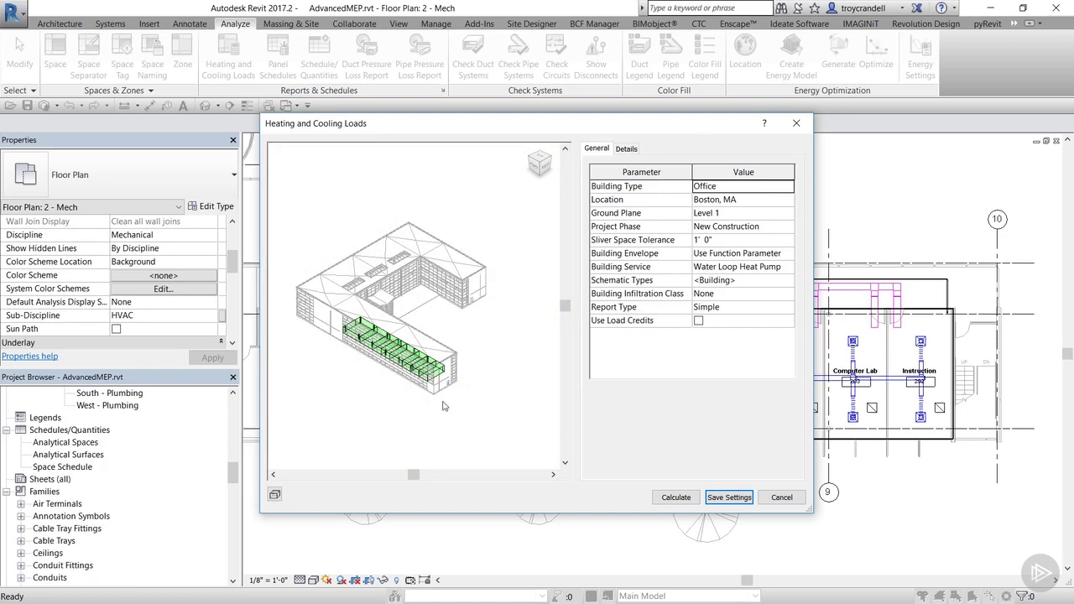
Zoom the loads dialog's 3D preview in on the green zoned spaces
{"action": "scroll", "coordinate": [387, 405], "scroll_direction": "up", "scroll_amount": 4}
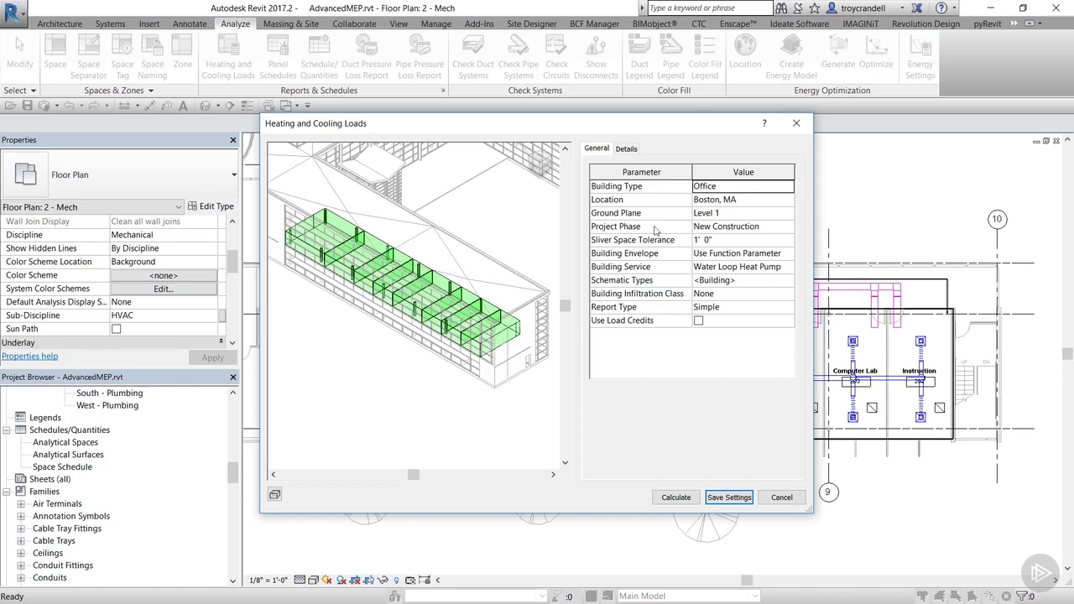
{"action": "left_click", "coordinate": [773, 186]}
{"action": "left_click", "coordinate": [788, 186]}
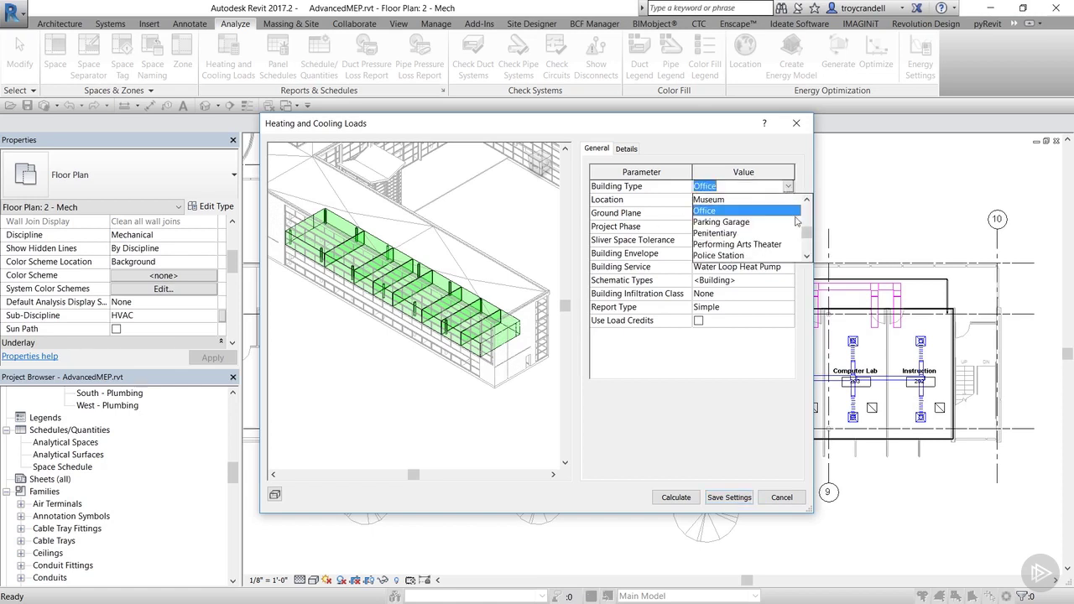
{"action": "left_click_drag", "start_coordinate": [808, 234], "coordinate": [807, 245]}
{"action": "scroll", "coordinate": [807, 227], "scroll_direction": "up", "scroll_amount": 7}
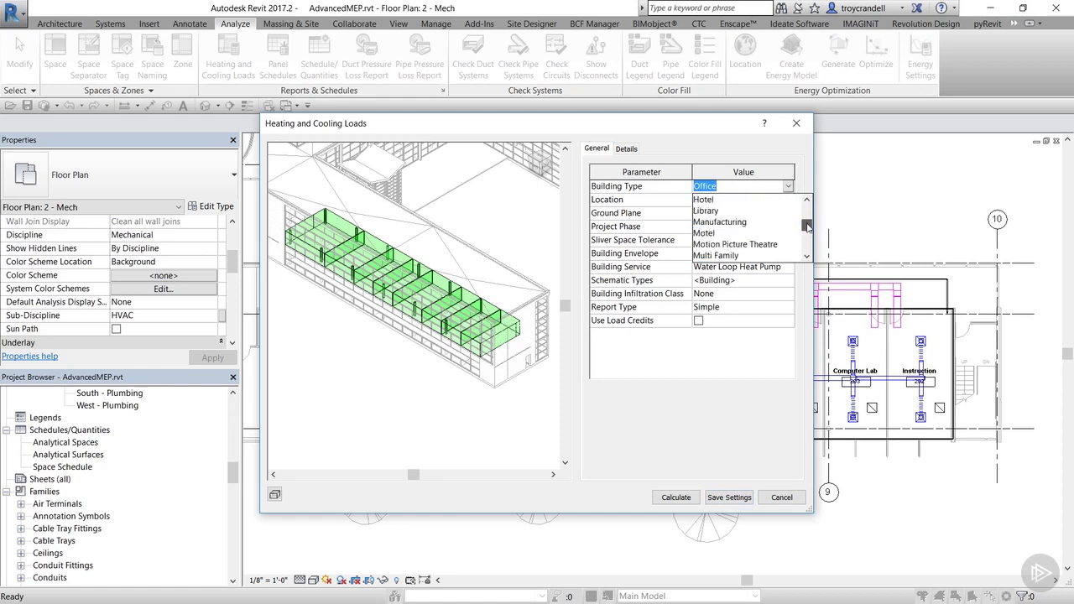
{"action": "left_click", "coordinate": [802, 178]}
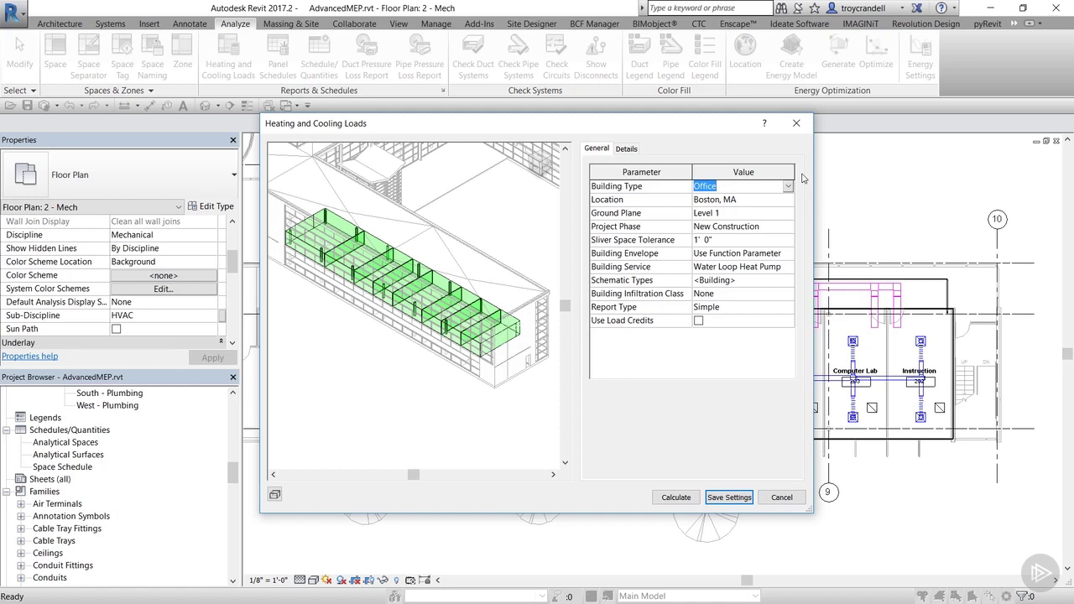
{"action": "key", "text": "Tab"}
{"action": "key", "text": "Tab"}
{"action": "key", "text": "Tab"}
{"action": "key", "text": "Tab"}
{"action": "key", "text": "Tab"}
{"action": "key", "text": "Tab"}
{"action": "key", "text": "Tab"}
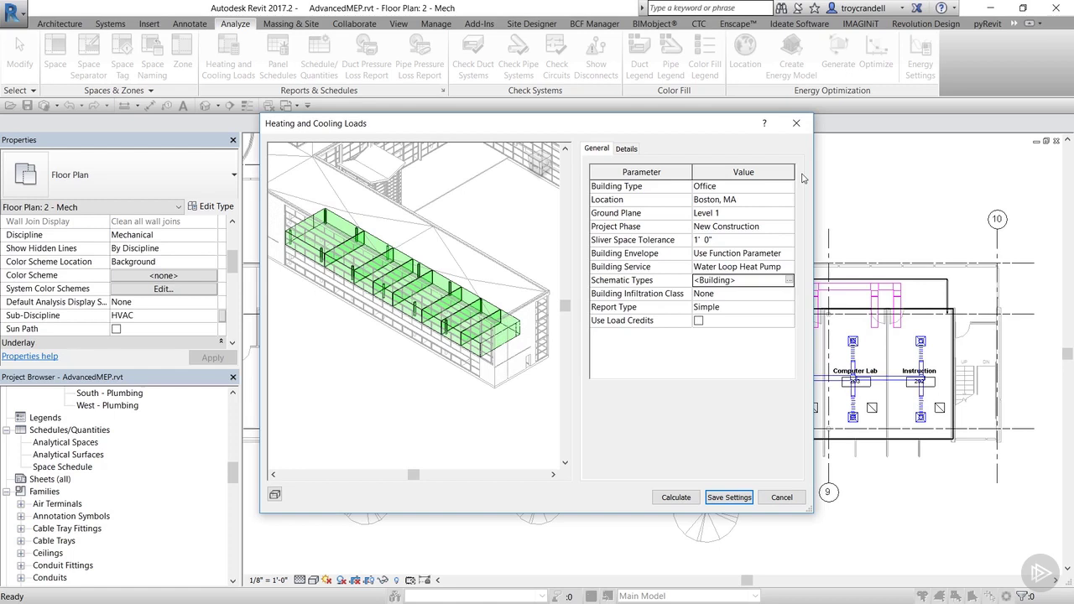
{"action": "left_click", "coordinate": [789, 282]}
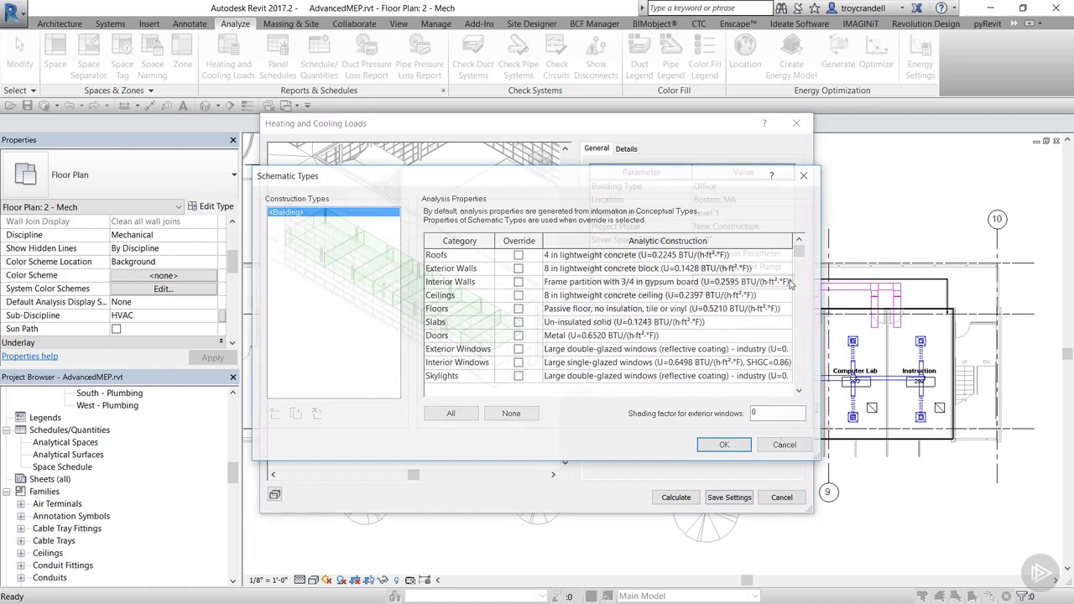
{"action": "left_click", "coordinate": [780, 444]}
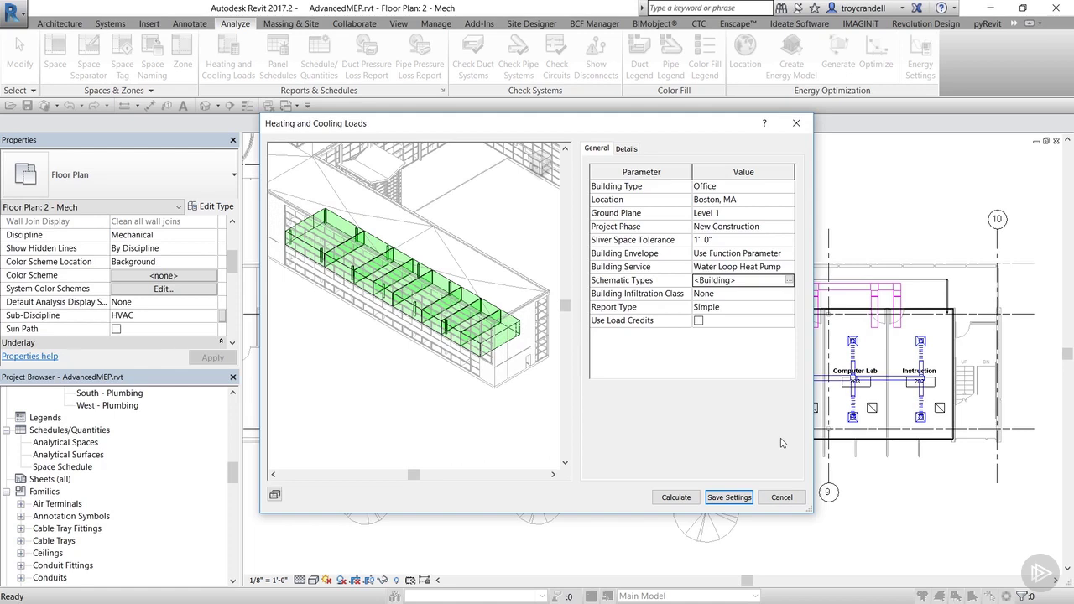
Keep Simple as the loads report type in the Report Type list
{"action": "left_click", "coordinate": [788, 308]}
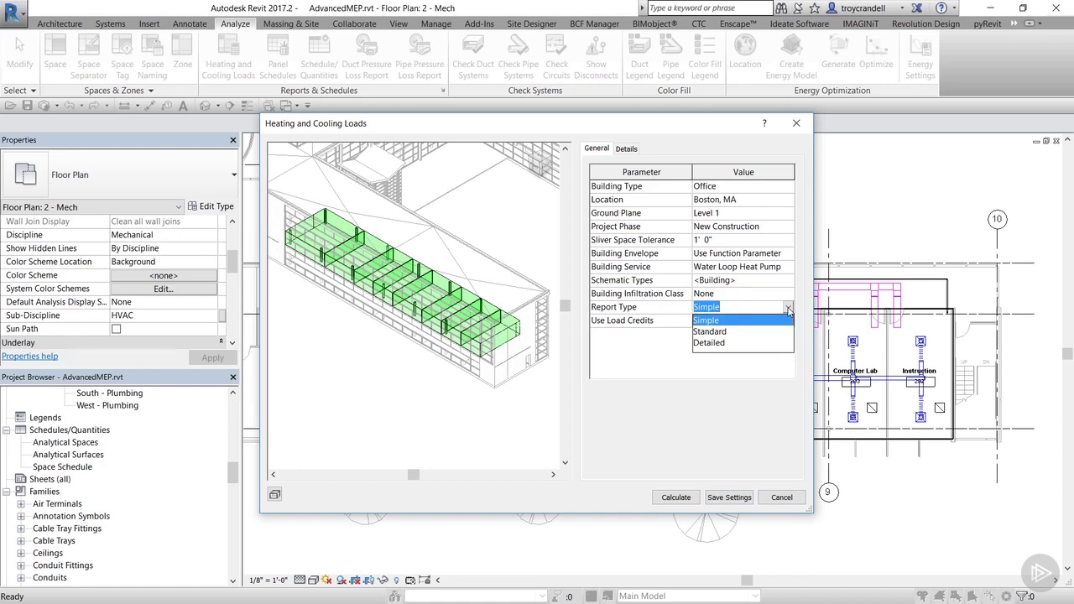
{"action": "left_click", "coordinate": [771, 378]}
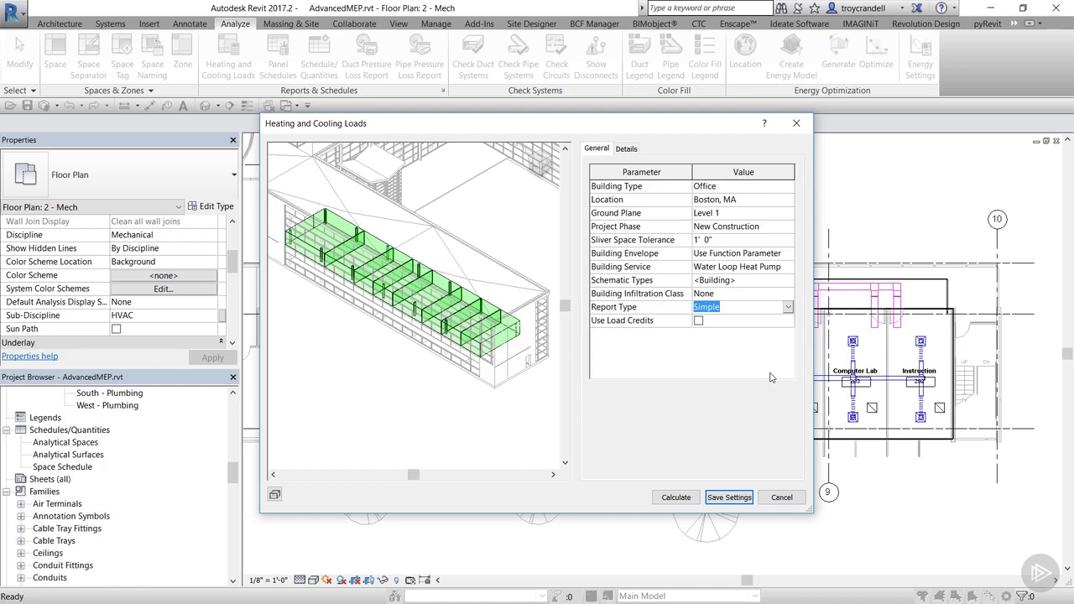
In the Details view, expand Zone 1 and select the 202 Instruction space
{"action": "left_click", "coordinate": [635, 149]}
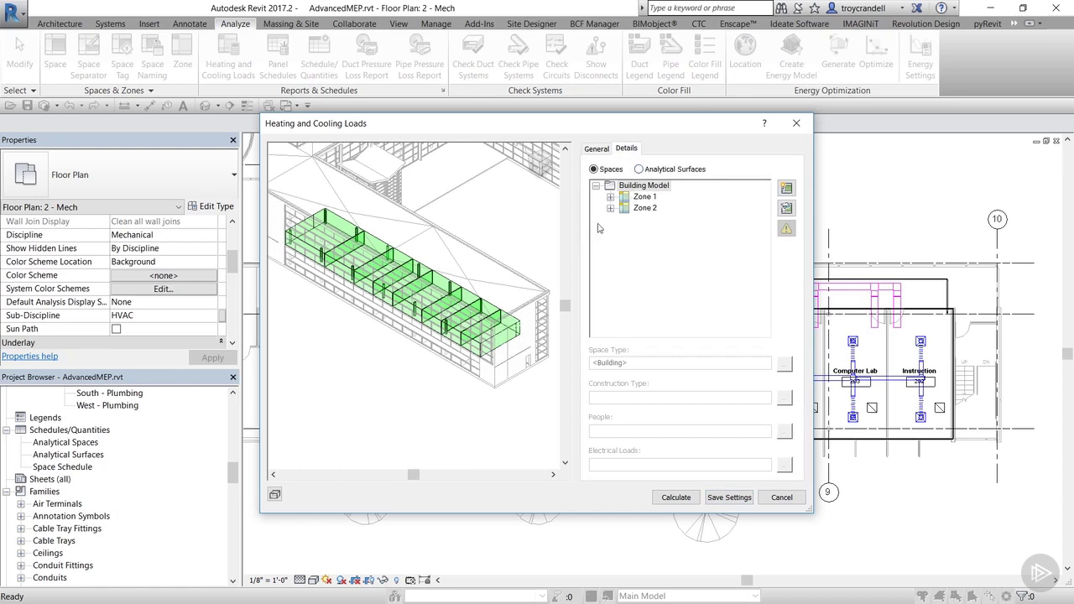
{"action": "left_click", "coordinate": [644, 198]}
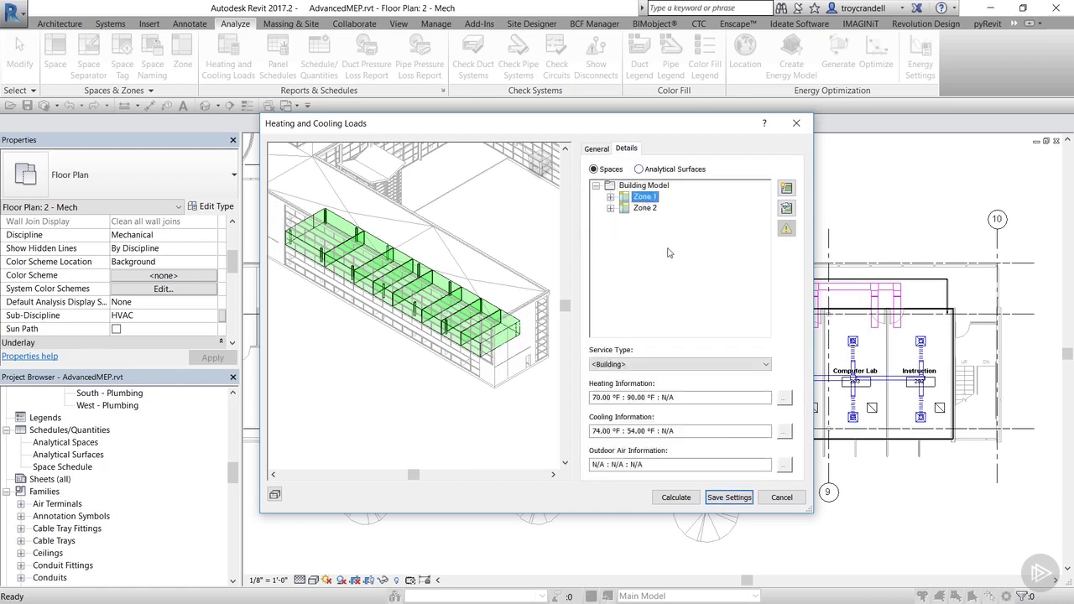
{"action": "left_click", "coordinate": [611, 197]}
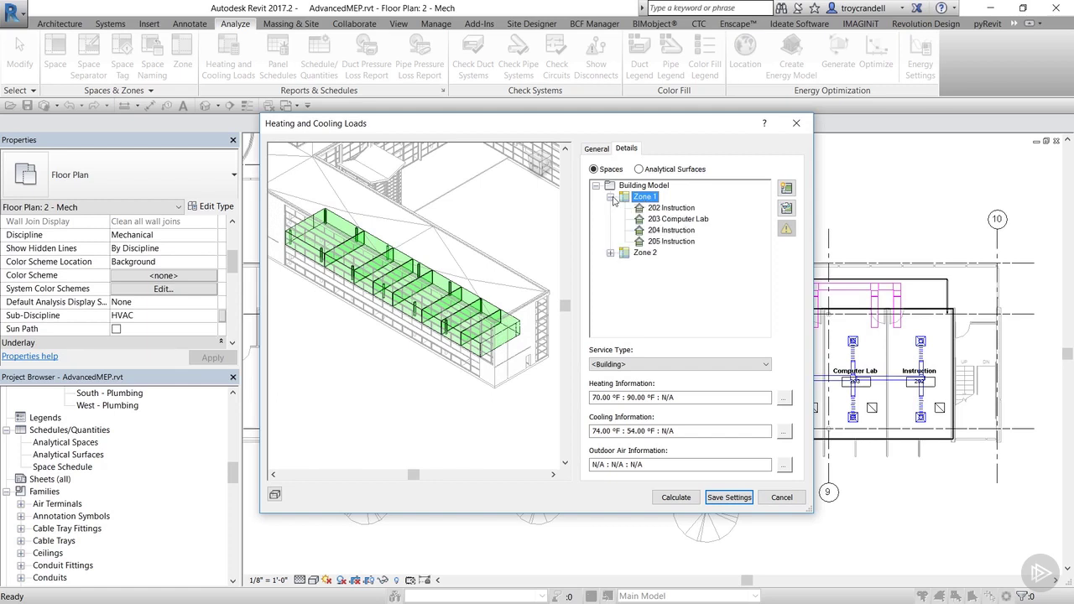
{"action": "left_click", "coordinate": [668, 209]}
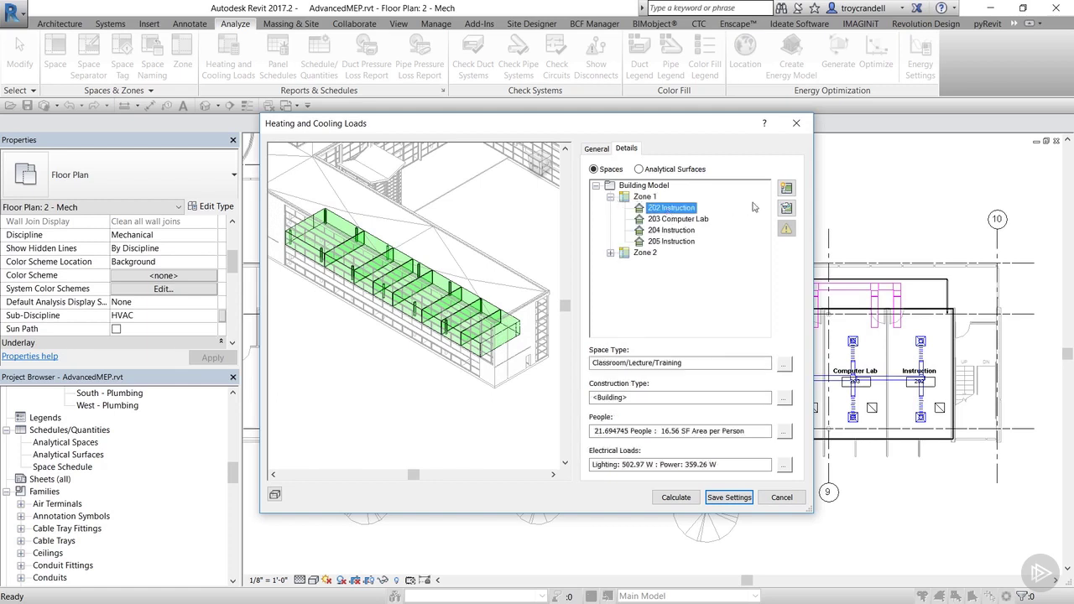
Highlight and isolate 202 Instruction in the preview, shown as analytical surfaces
{"action": "left_click", "coordinate": [786, 189]}
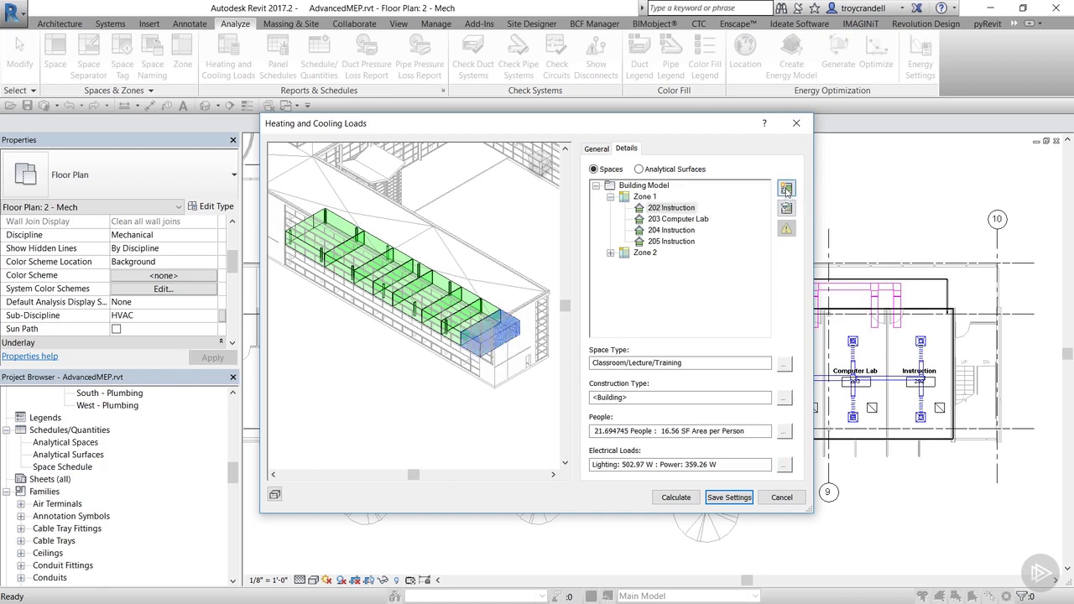
{"action": "left_click", "coordinate": [786, 208]}
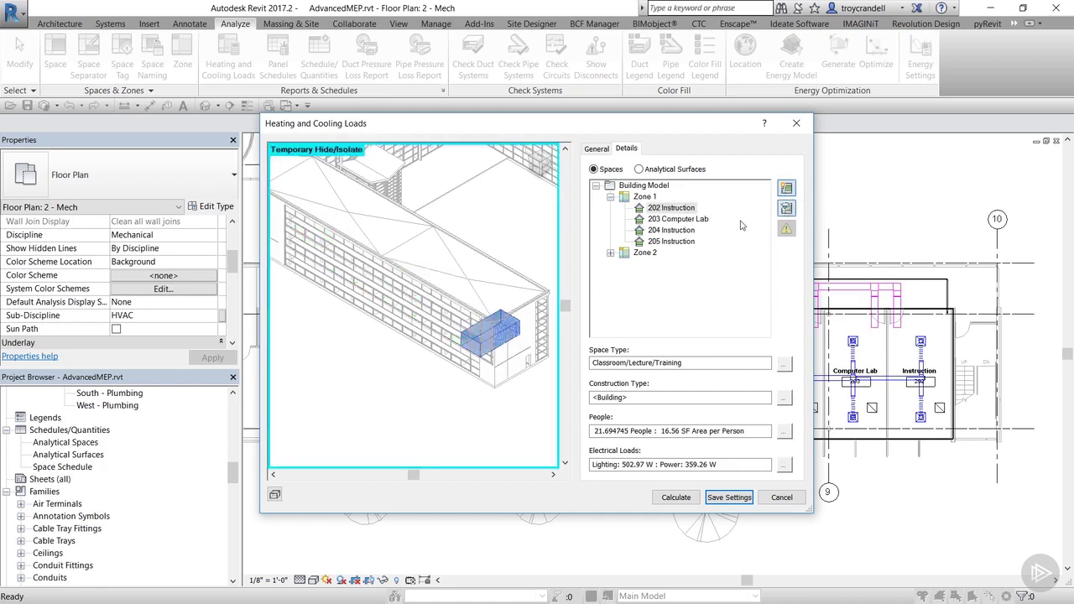
{"action": "left_click", "coordinate": [786, 208]}
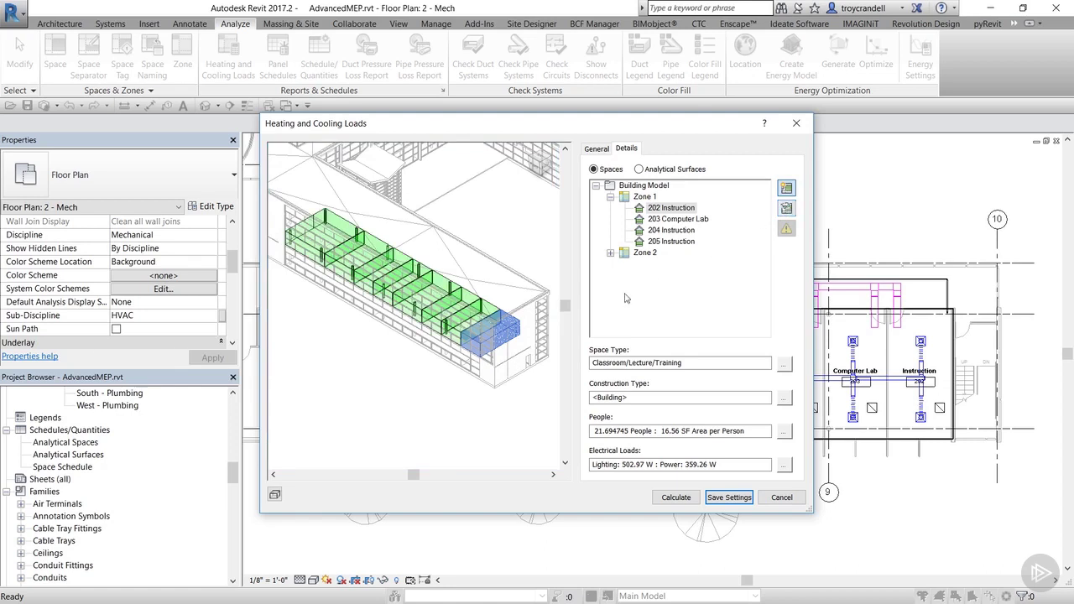
{"action": "scroll", "coordinate": [521, 338], "scroll_direction": "up", "scroll_amount": 5}
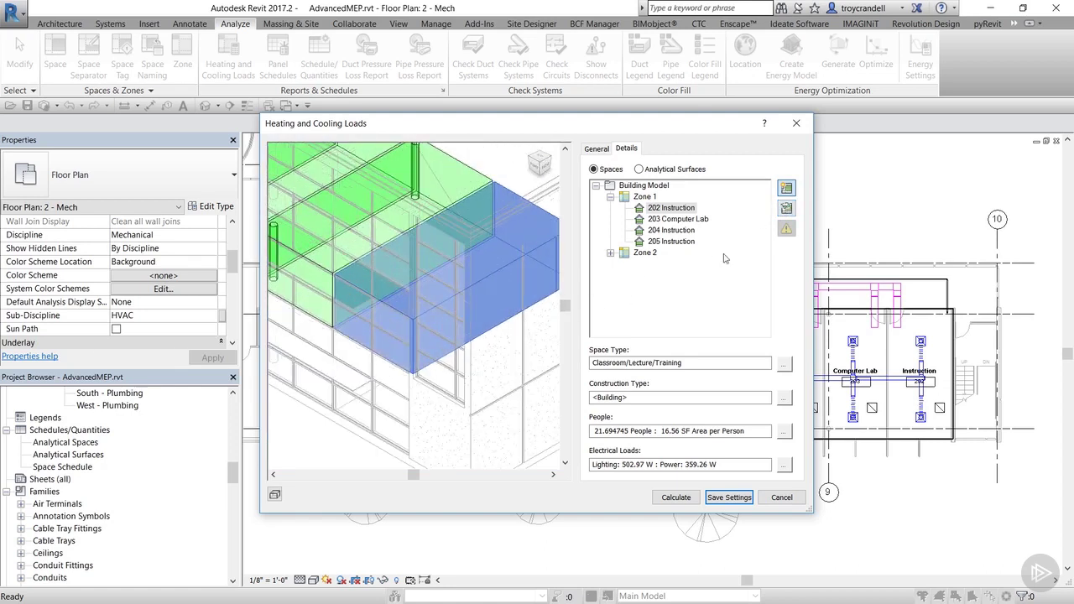
{"action": "left_click", "coordinate": [786, 210]}
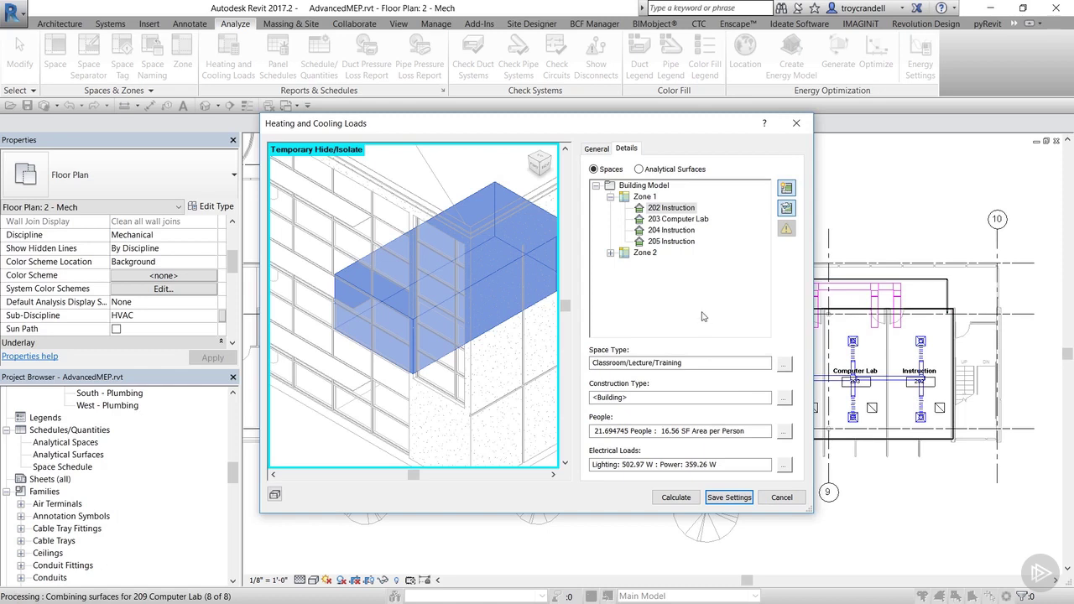
{"action": "left_click", "coordinate": [639, 170]}
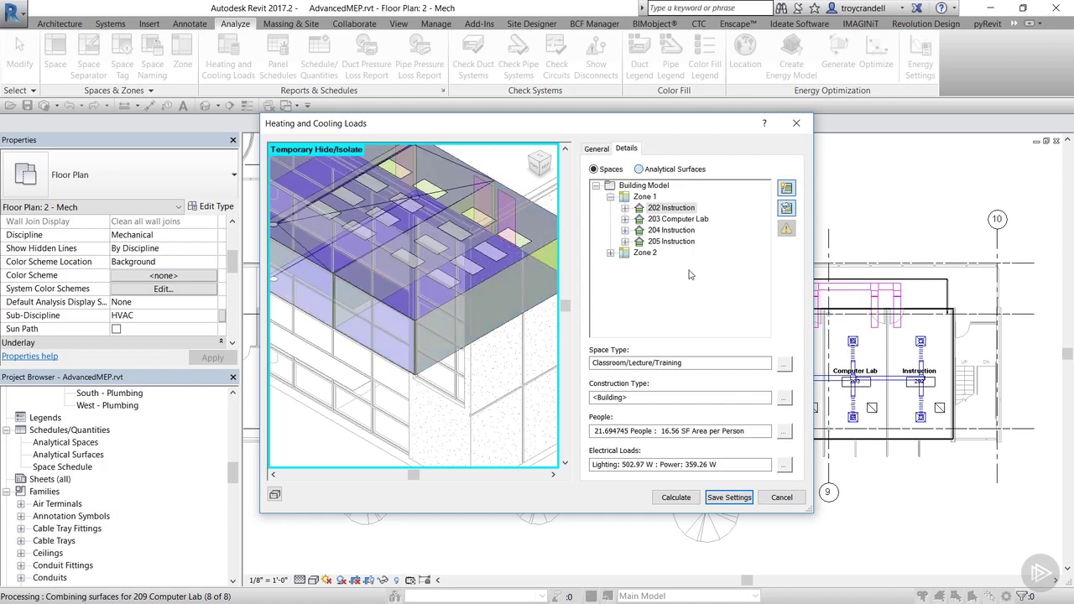
Rotate the preview and show all elements again with 202 Instruction selected
{"action": "scroll", "coordinate": [497, 279], "scroll_direction": "down", "scroll_amount": 5}
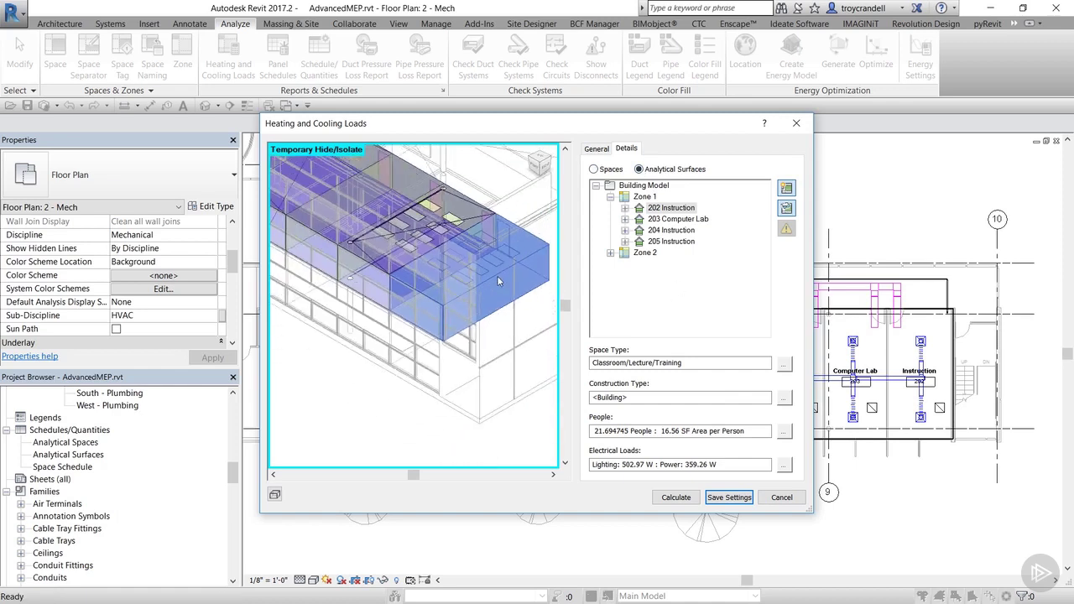
{"action": "middle_click_drag", "start_coordinate": [510, 359], "coordinate": [511, 345], "text": "shift"}
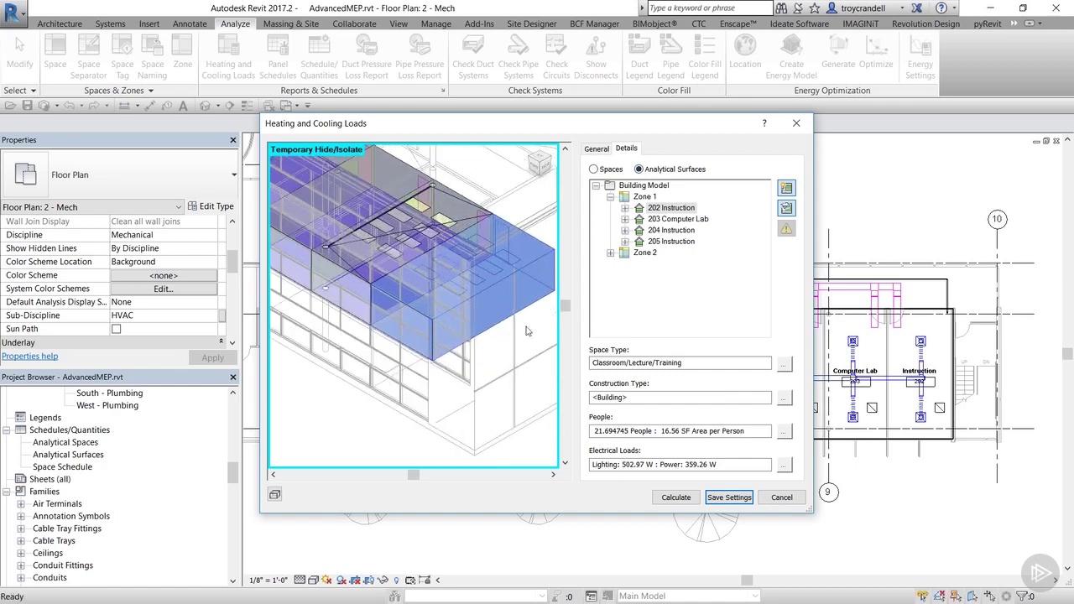
{"action": "left_click", "coordinate": [676, 210]}
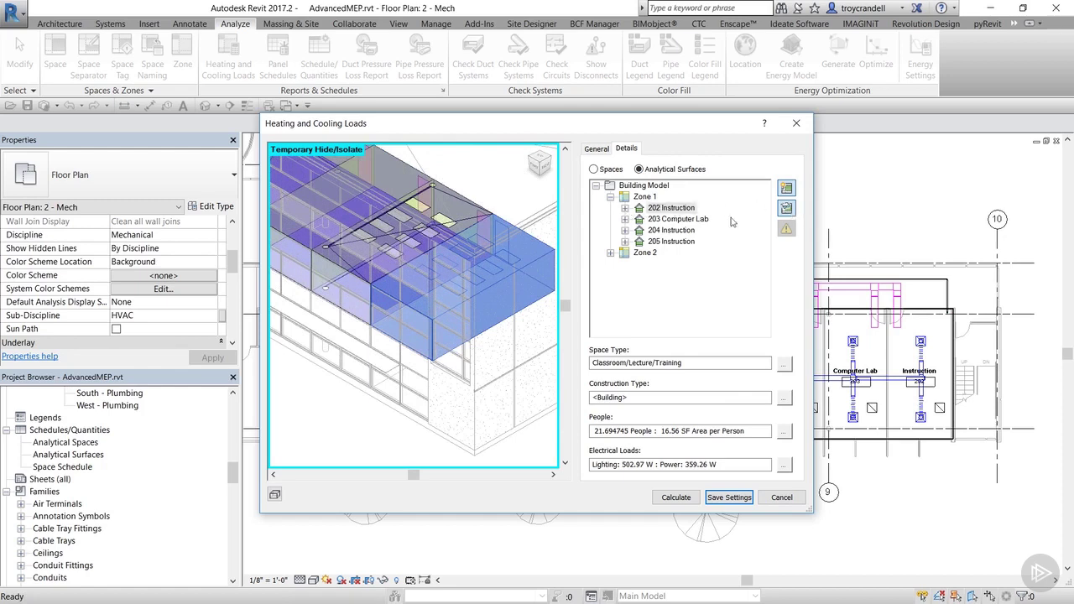
{"action": "left_click", "coordinate": [789, 210]}
Expand roof surface T-202-E-R-3 of 202 Instruction and locate its four air gap surfaces
{"action": "left_click", "coordinate": [625, 210]}
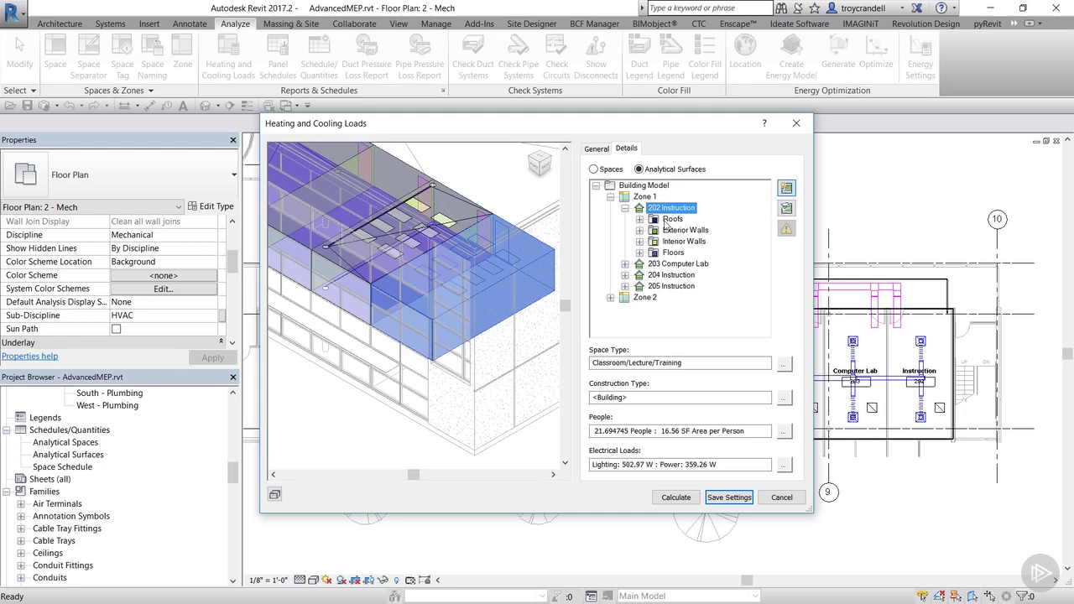
{"action": "left_click", "coordinate": [640, 219]}
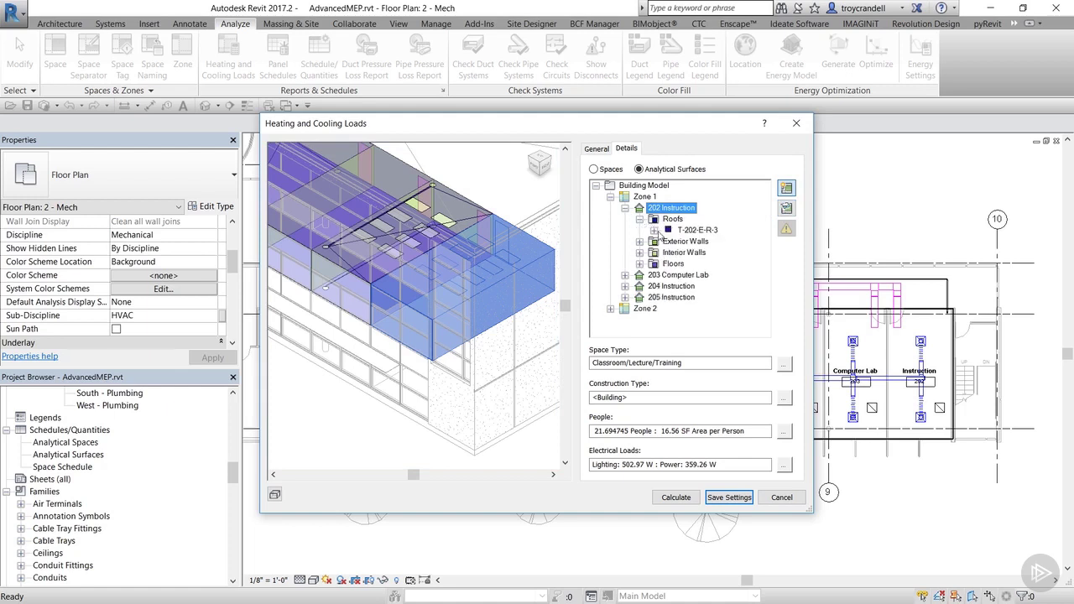
{"action": "left_click", "coordinate": [654, 230]}
{"action": "left_click", "coordinate": [669, 241]}
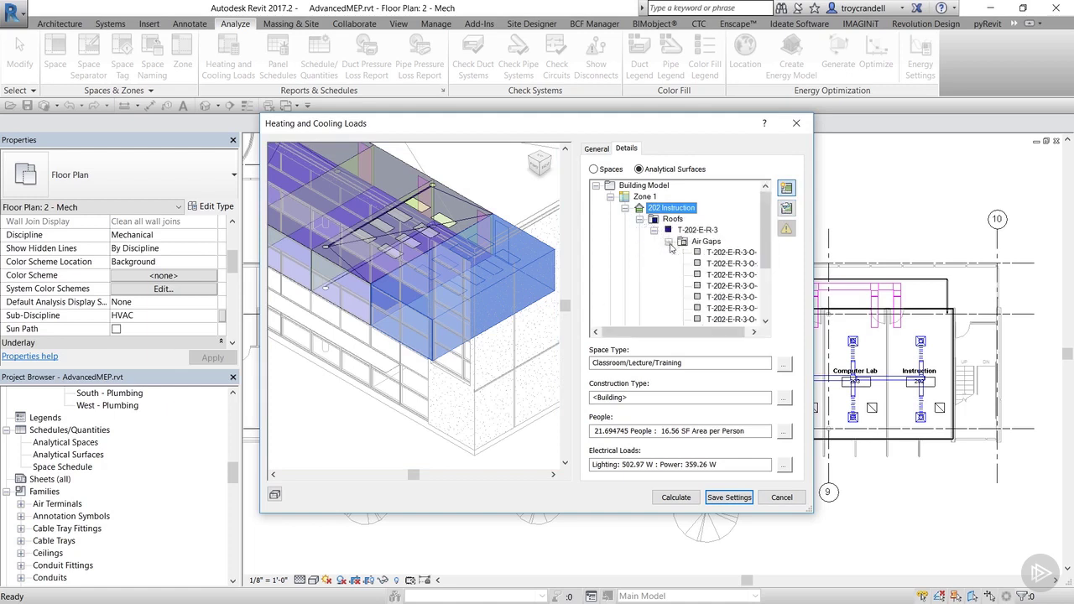
{"action": "left_click", "coordinate": [712, 252]}
{"action": "left_click", "coordinate": [717, 263]}
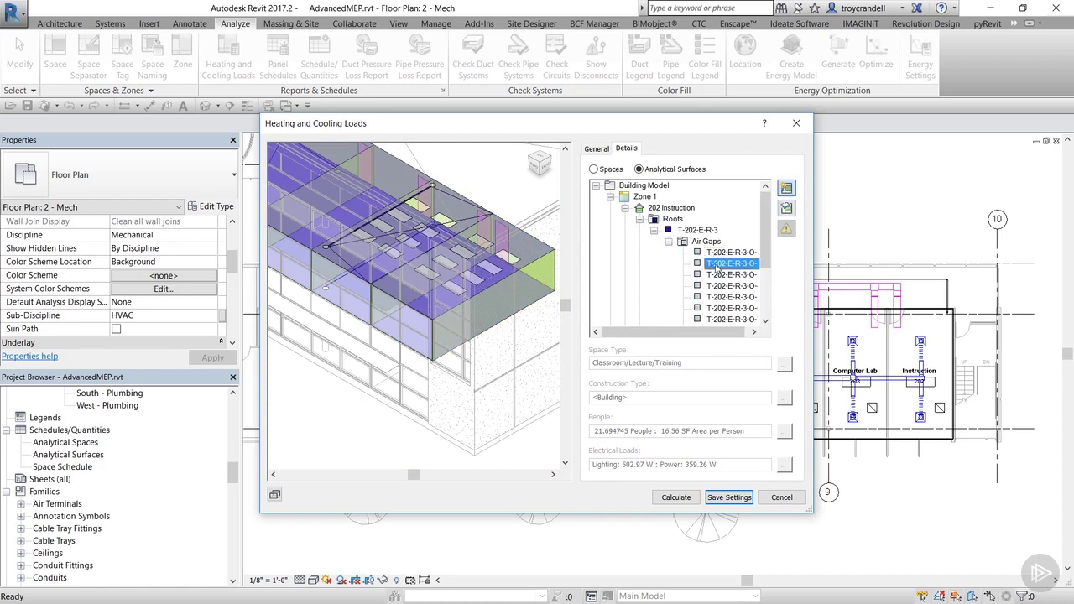
{"action": "left_click", "coordinate": [720, 274]}
{"action": "left_click", "coordinate": [719, 286]}
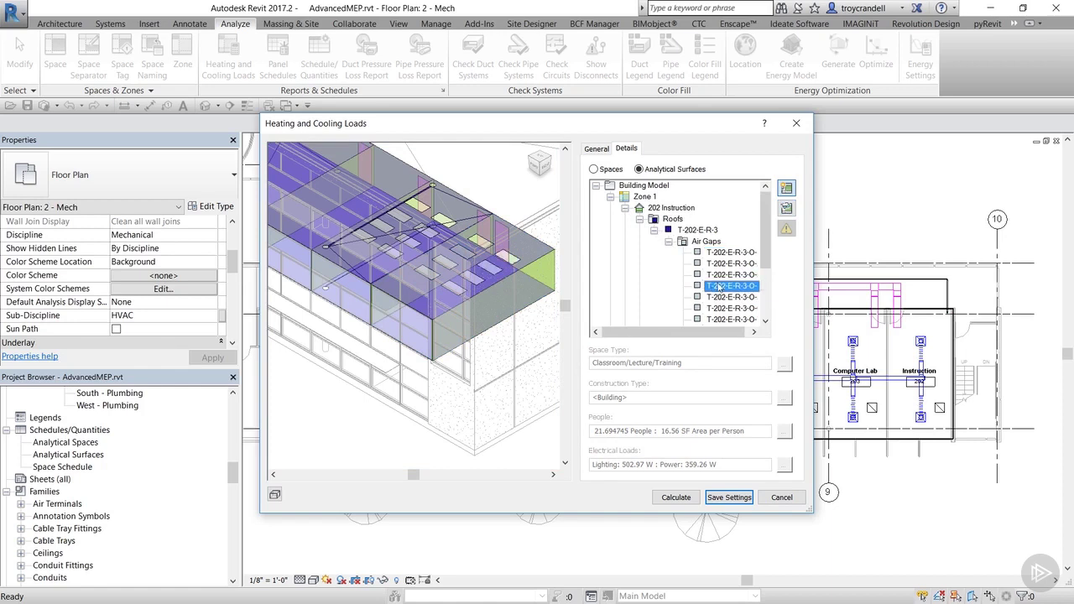
{"action": "scroll", "coordinate": [720, 281], "scroll_direction": "down", "scroll_amount": 1}
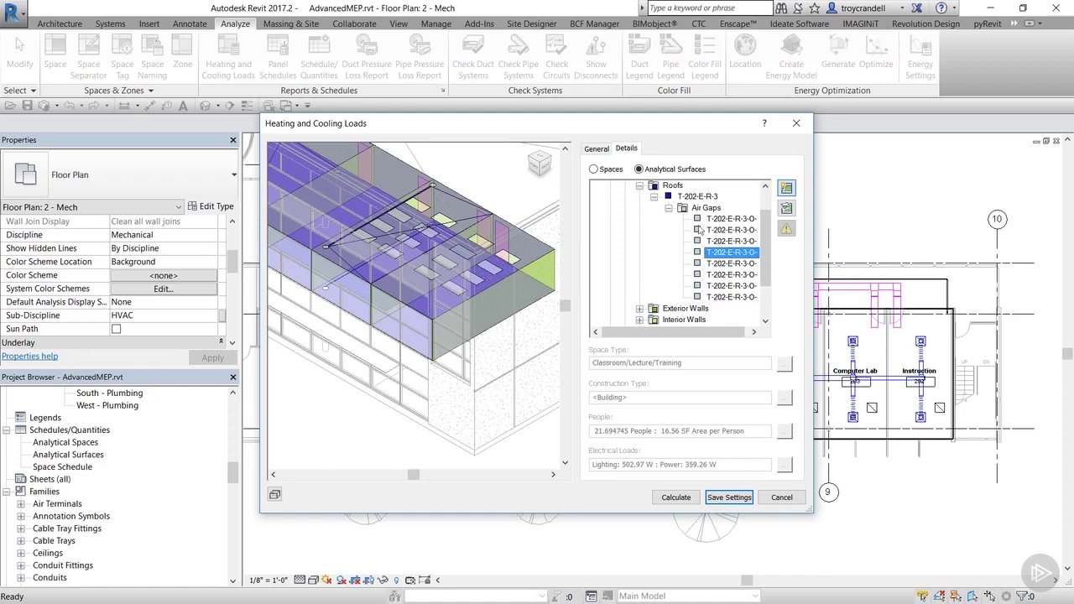
{"action": "left_click", "coordinate": [669, 209]}
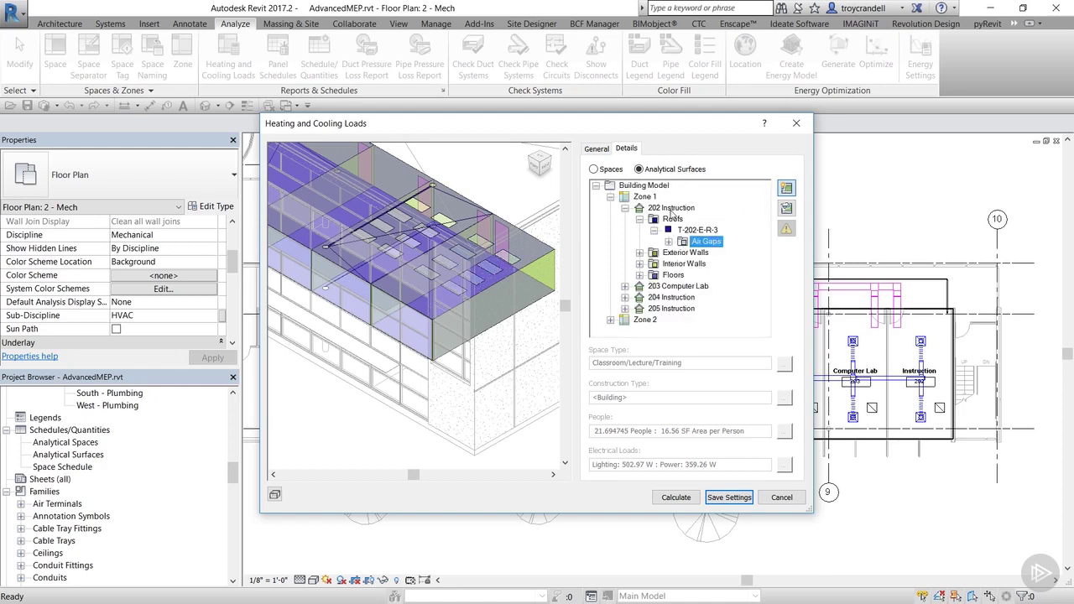
Expand the exterior walls and inspect wall surface E-202-E-W-1 in the preview
{"action": "left_click", "coordinate": [640, 253]}
{"action": "left_click", "coordinate": [689, 264]}
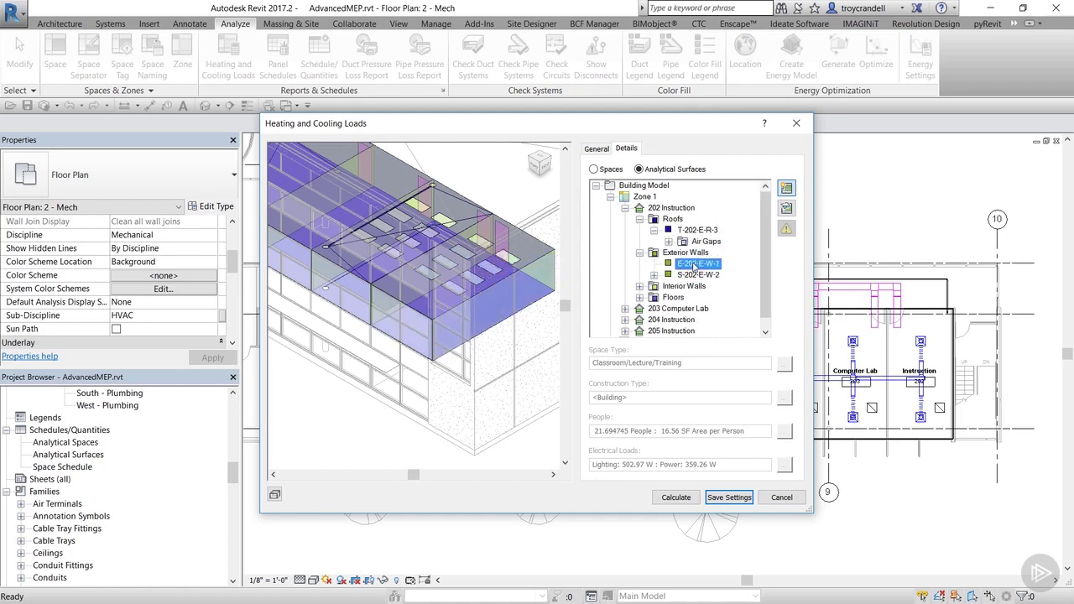
{"action": "left_click_drag", "start_coordinate": [694, 267], "coordinate": [662, 322]}
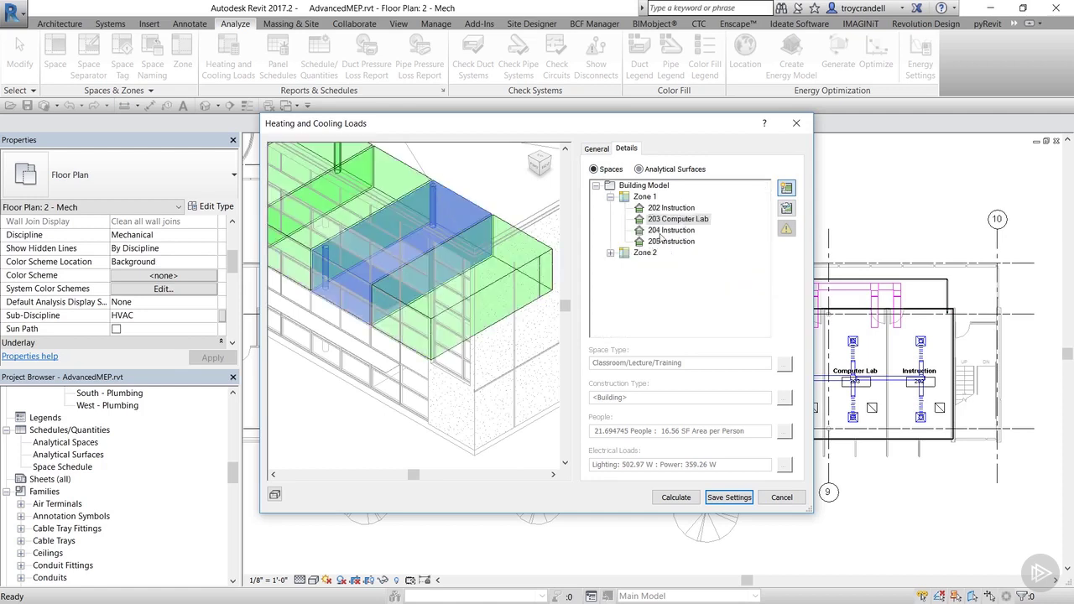
Select Zone 1 and toggle its isolate and highlight display in the preview
{"action": "left_click", "coordinate": [610, 197]}
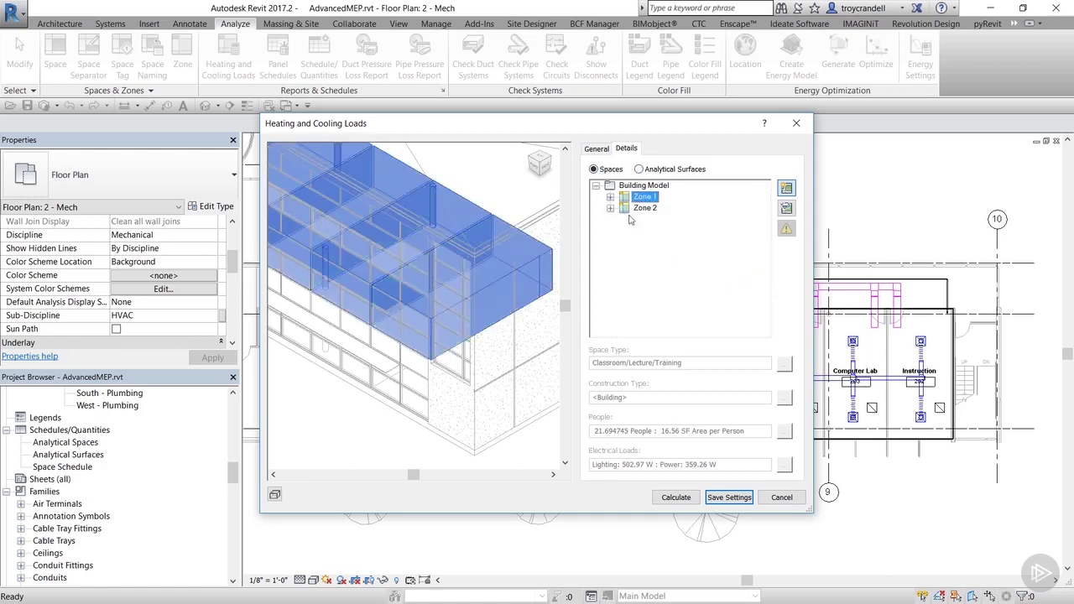
{"action": "left_click", "coordinate": [786, 208]}
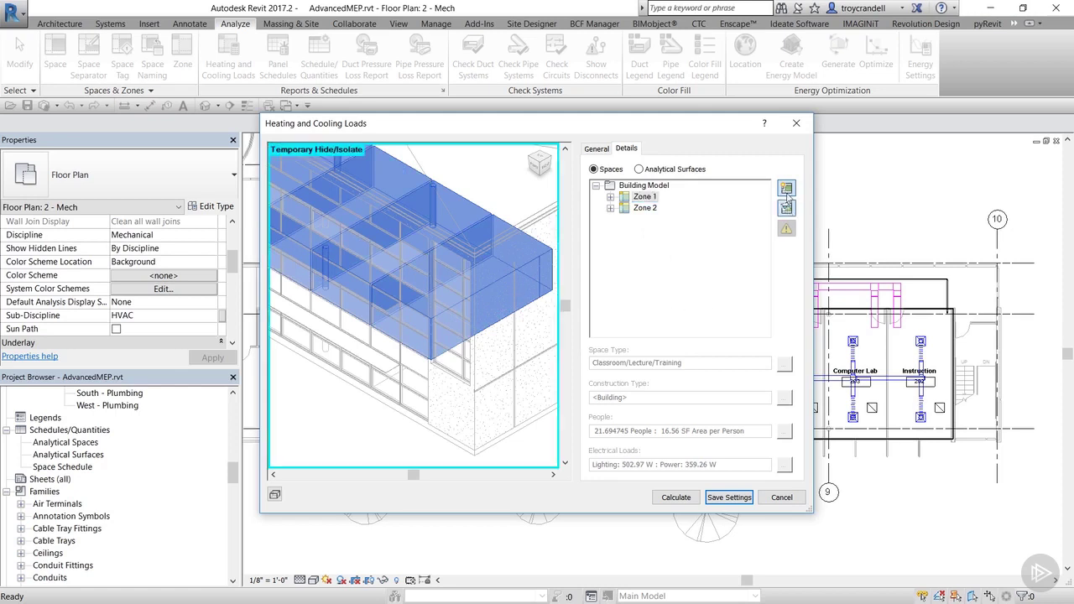
{"action": "left_click", "coordinate": [786, 188]}
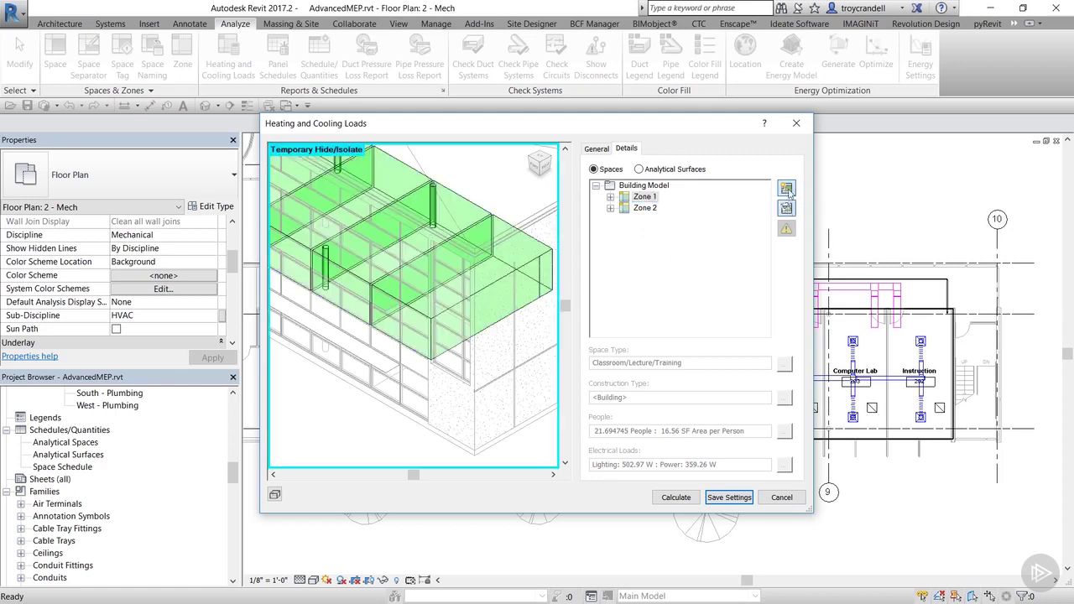
Open the Classroom/Lecture/Training space type settings from 202 Instruction's Space Type
{"action": "left_click", "coordinate": [610, 196]}
{"action": "left_click", "coordinate": [663, 209]}
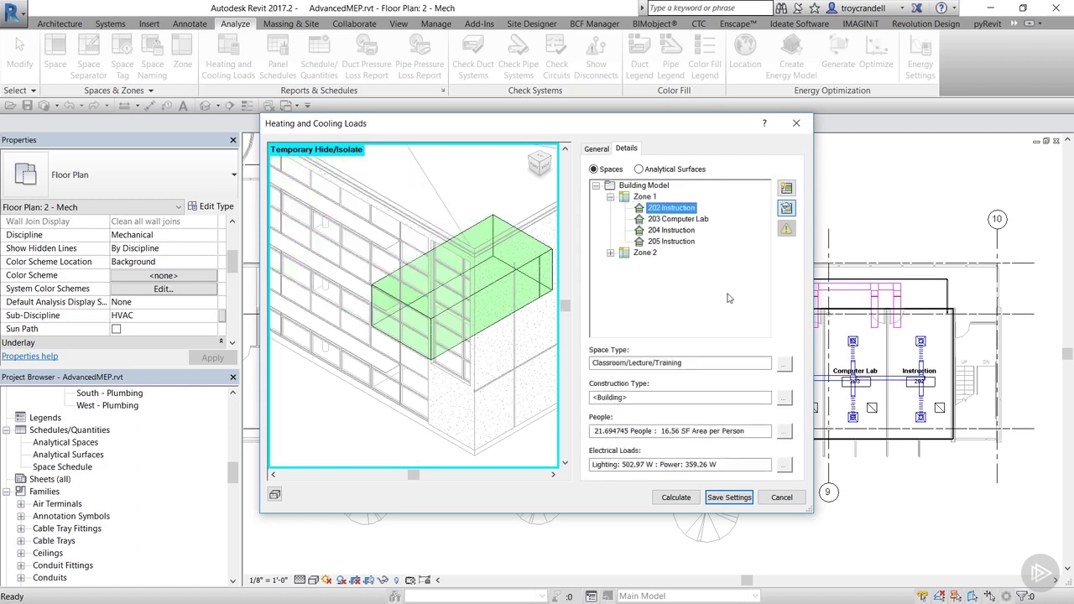
{"action": "left_click", "coordinate": [717, 365]}
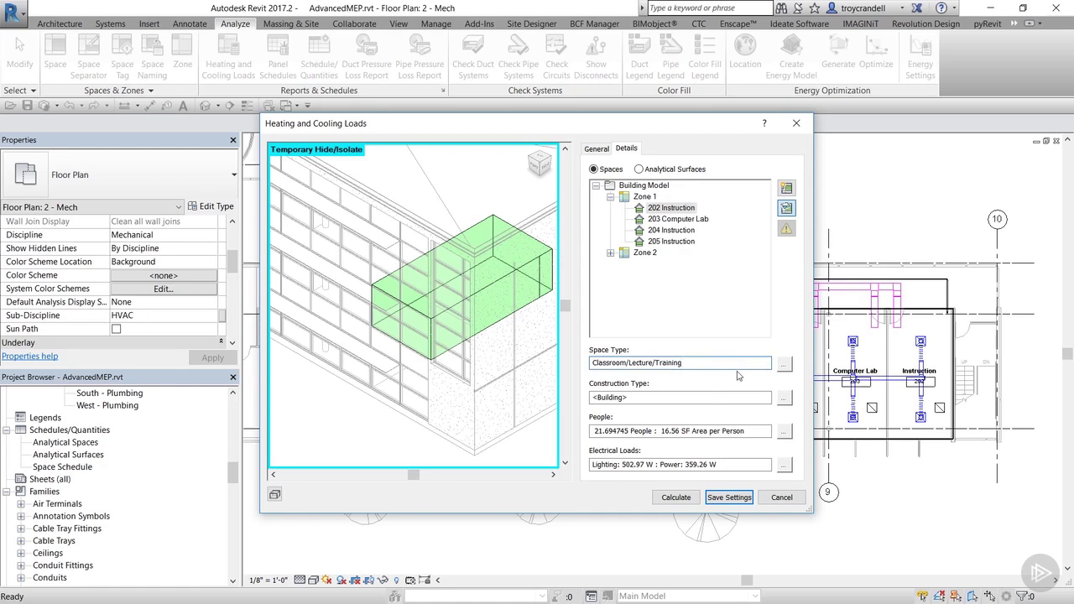
{"action": "left_click", "coordinate": [784, 364]}
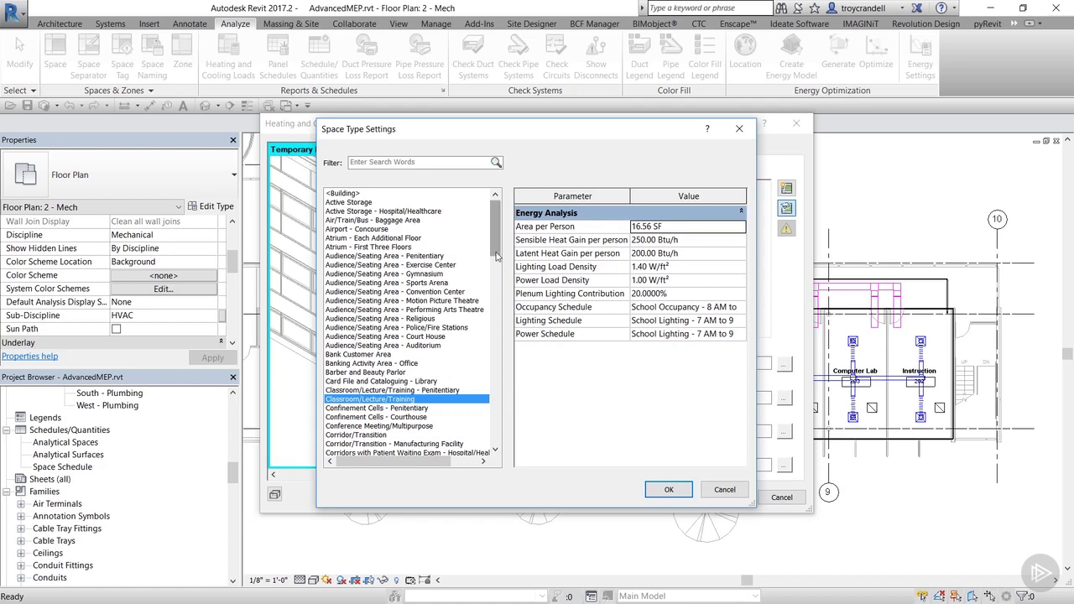
Scroll the space type list and view the Dining Area values for comparison
{"action": "left_click_drag", "start_coordinate": [495, 256], "coordinate": [495, 292]}
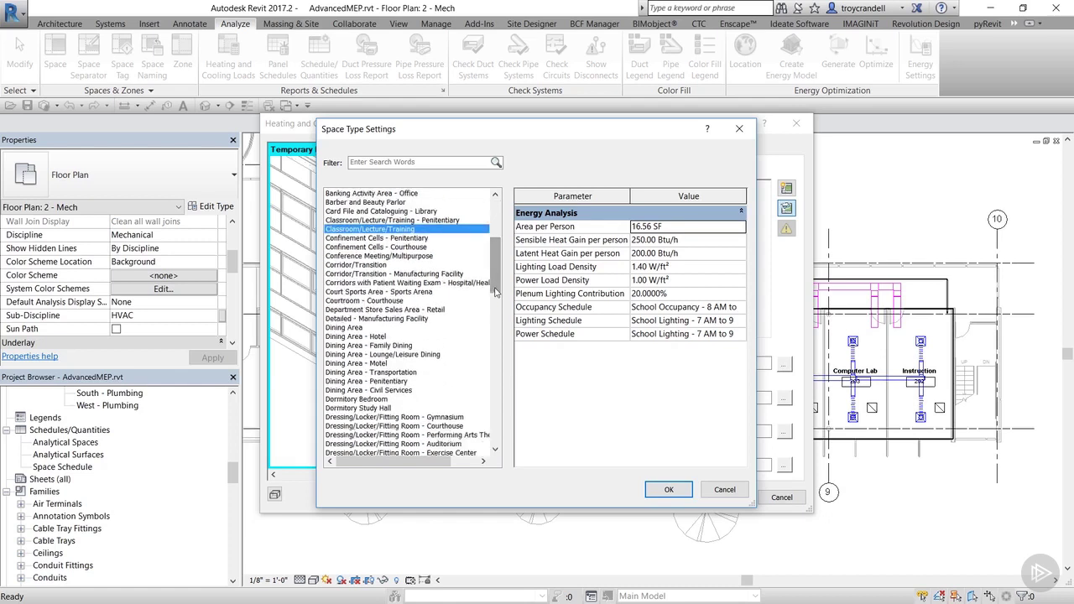
{"action": "left_click", "coordinate": [345, 328]}
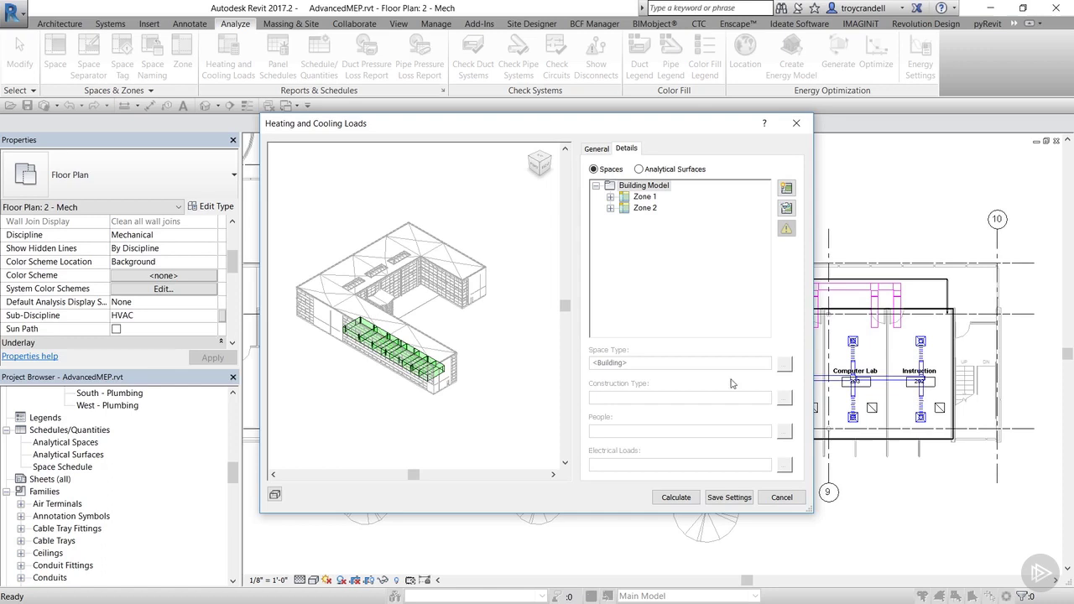
Calculate the heating and cooling loads and review the report down to Zone 2's 54,223.4 Btu/h peak cooling
{"action": "left_click", "coordinate": [680, 497]}
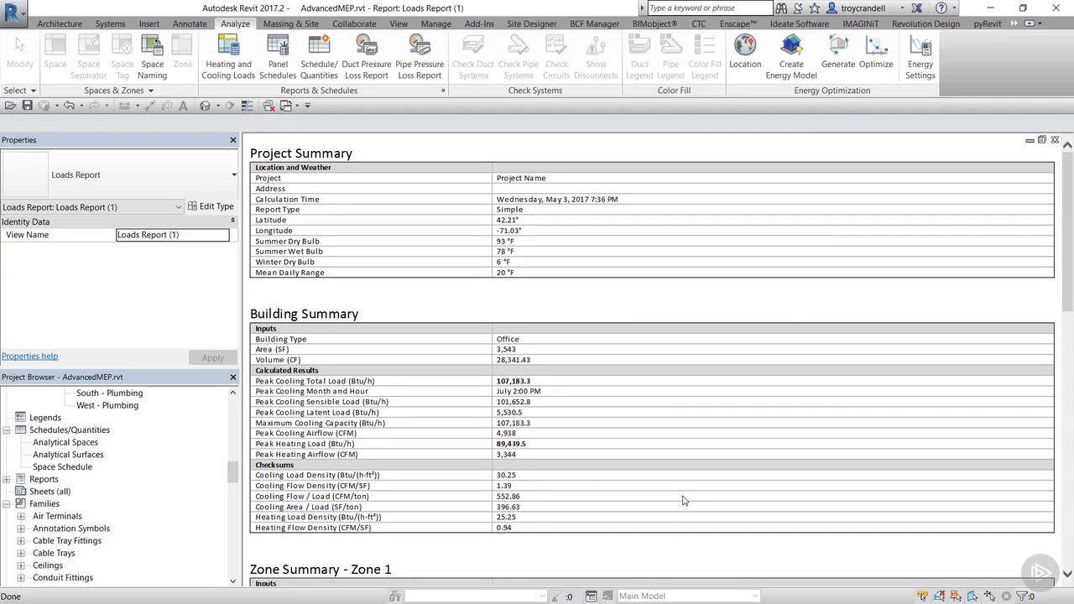
{"action": "scroll", "coordinate": [625, 285], "scroll_direction": "down", "scroll_amount": 5}
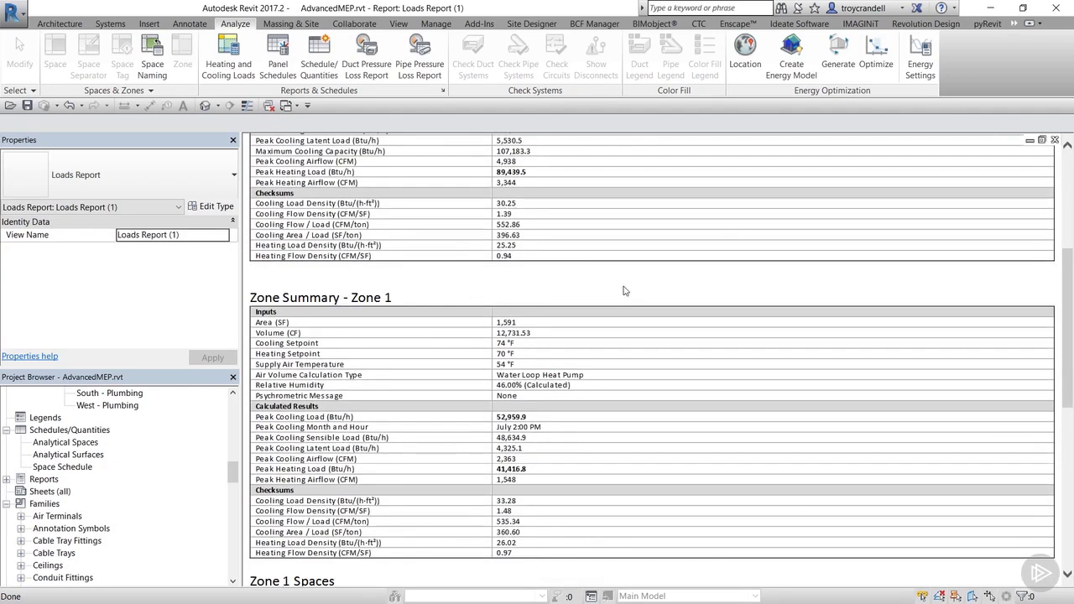
{"action": "scroll", "coordinate": [628, 290], "scroll_direction": "down", "scroll_amount": 1}
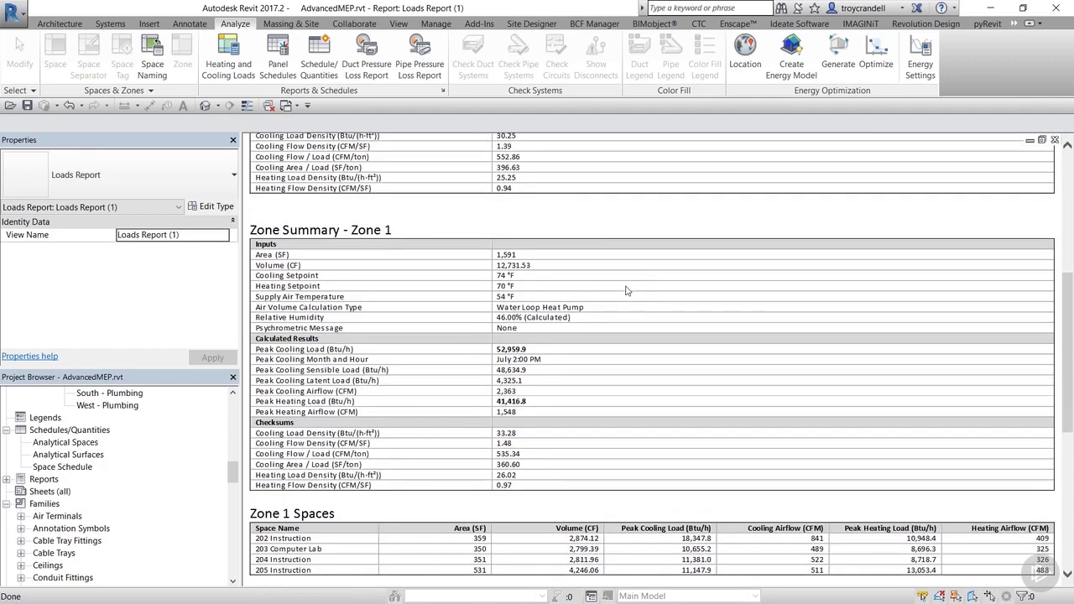
{"action": "scroll", "coordinate": [628, 271], "scroll_direction": "down", "scroll_amount": 1}
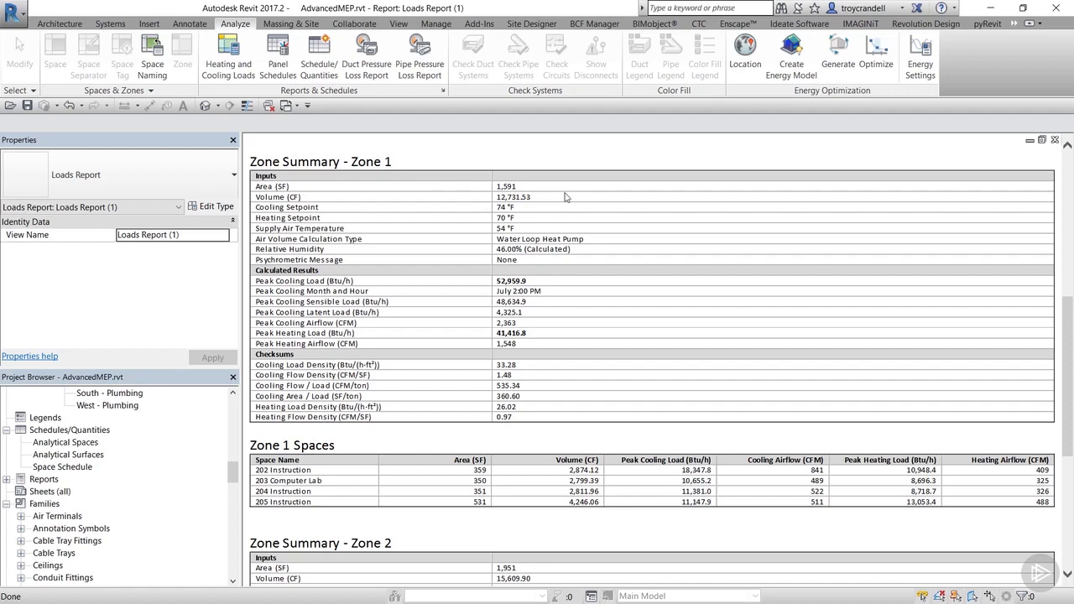
{"action": "scroll", "coordinate": [612, 218], "scroll_direction": "down", "scroll_amount": 4}
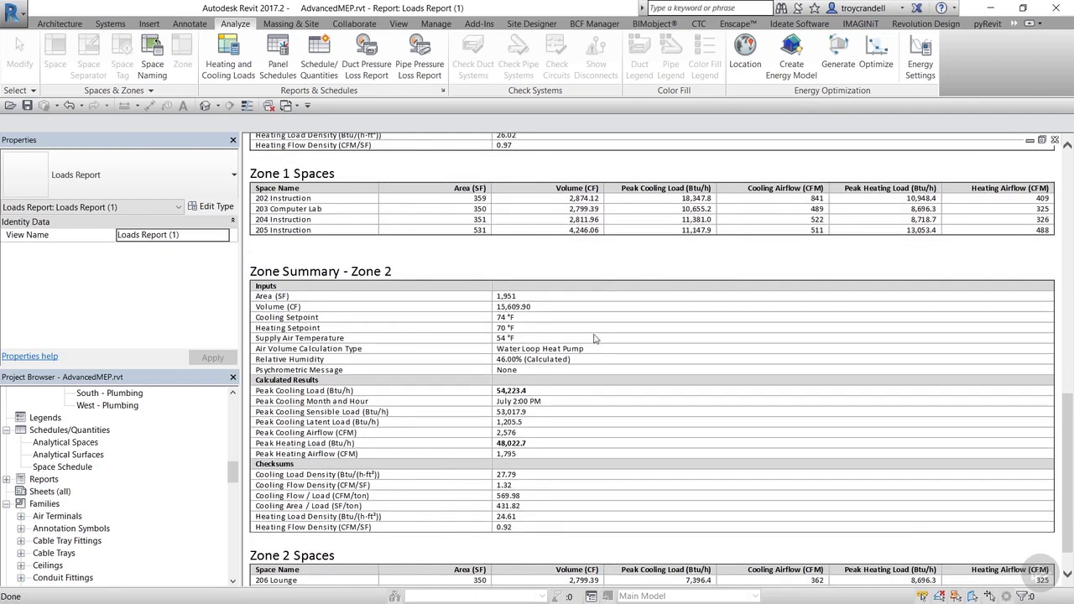
{"action": "scroll", "coordinate": [594, 338], "scroll_direction": "down", "scroll_amount": 1}
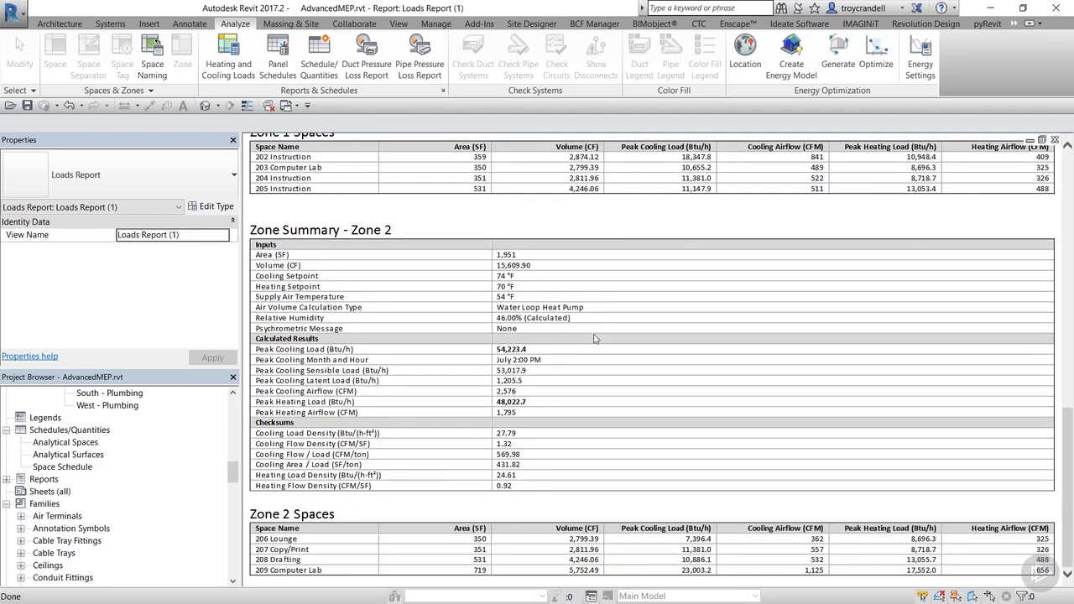